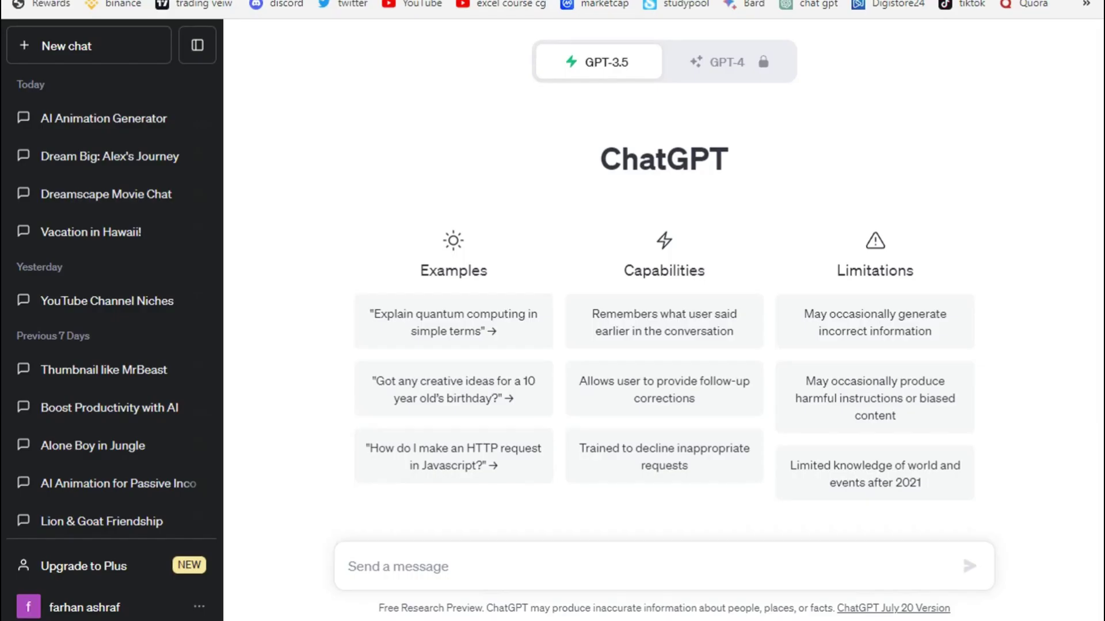
Start writing a new prompt in ChatGPT's message box
left_click(439, 574)
Ask ChatGPT to write a conversation between two friends planning a movie on Saturday night
type("write a conversat")
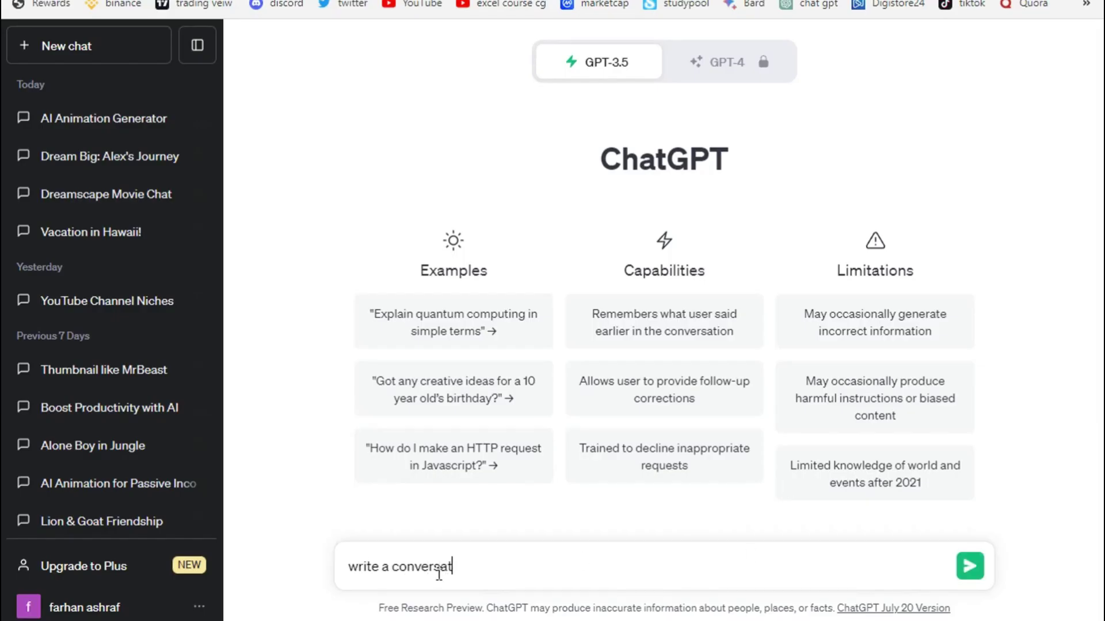
type("ion between two friends about ")
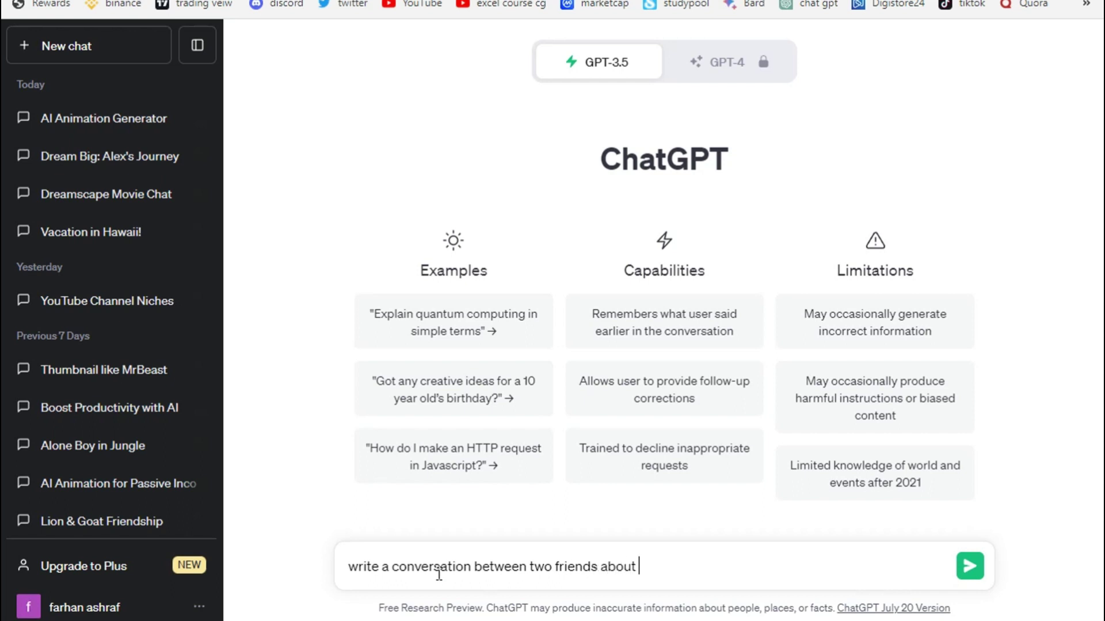
type("watching")
key("BackSpace")
key("BackSpace")
key("BackSpace")
type("moviep on saturday night")
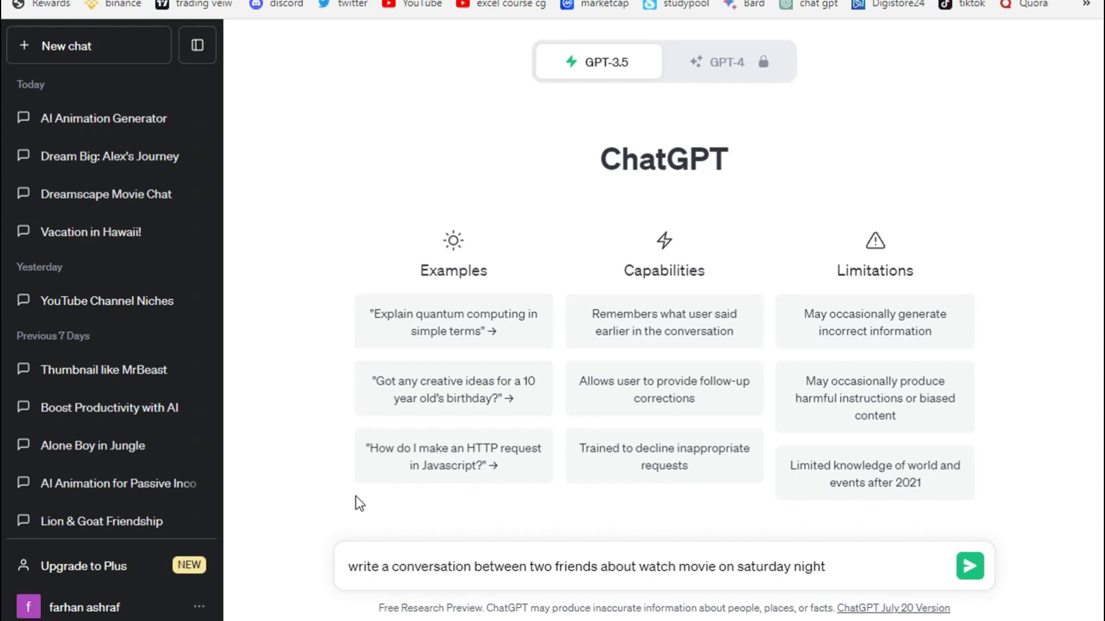
left_click(719, 567)
type("plan")
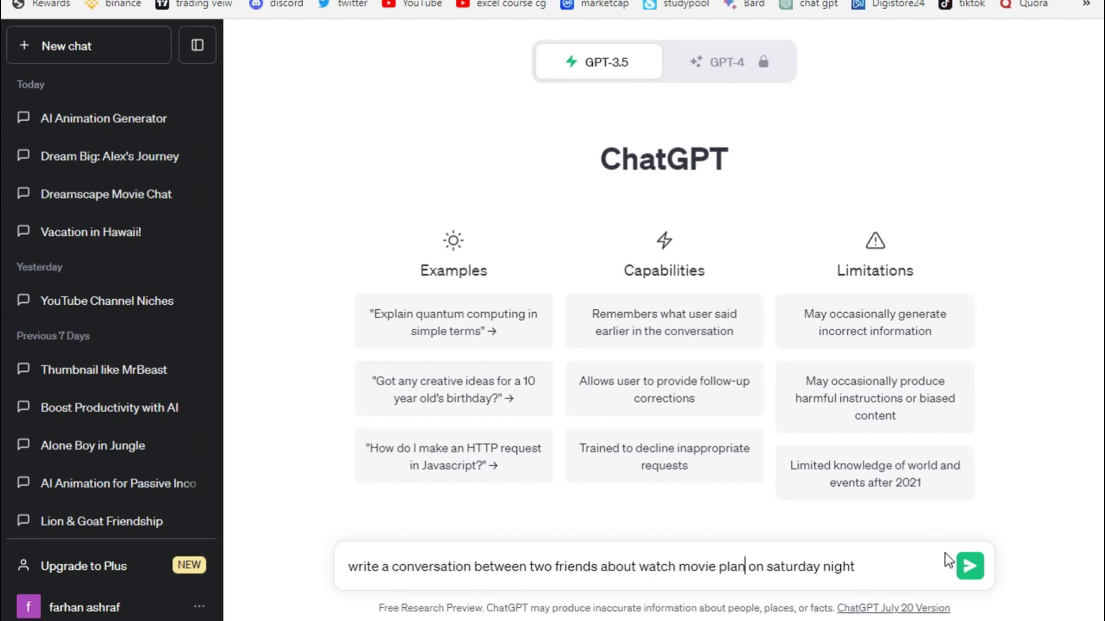
key("Return")
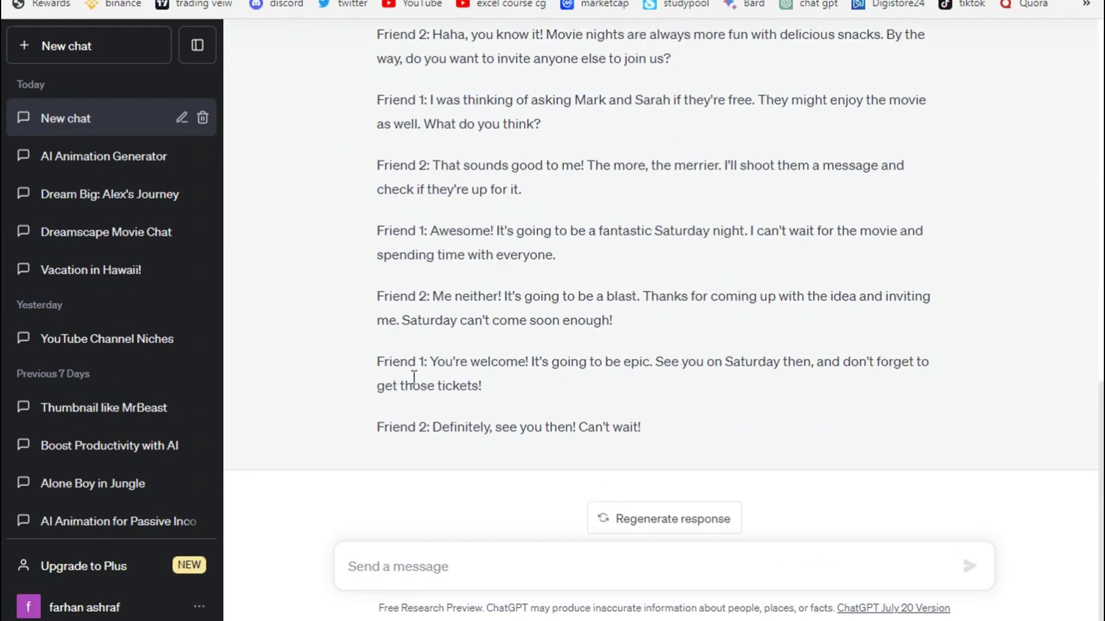
Look over ChatGPT's conversation reply and bring up the copy menu on it
scroll(574, 484, "up", 5)
scroll(574, 484, "down", 5)
scroll(574, 484, "up", 5)
scroll(574, 485, "up", 10)
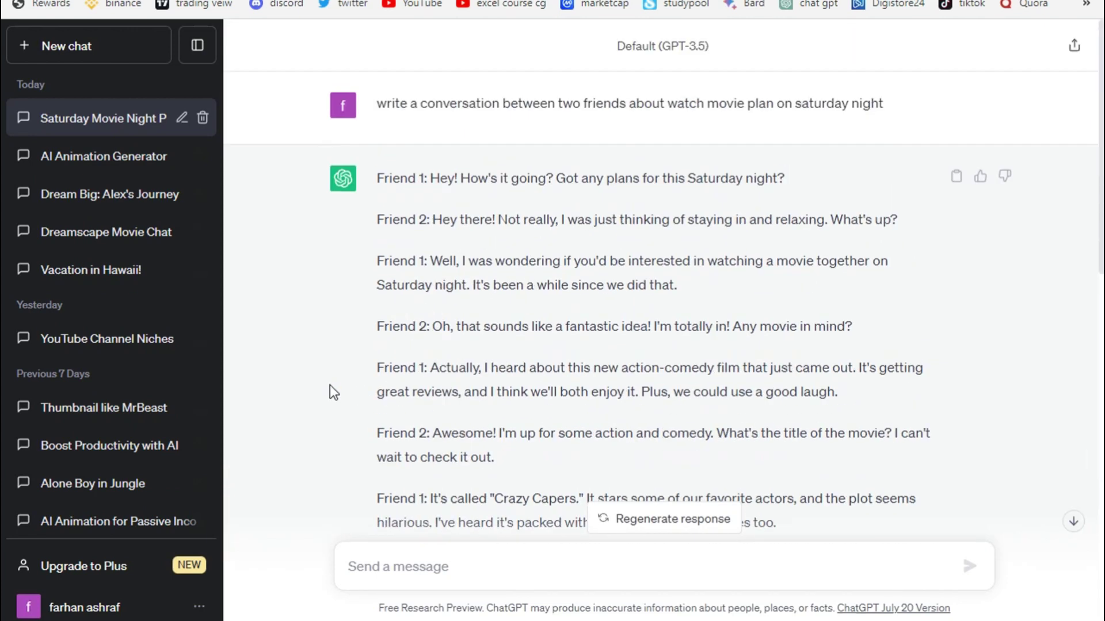
scroll(439, 397, "down", 1)
right_click(406, 301)
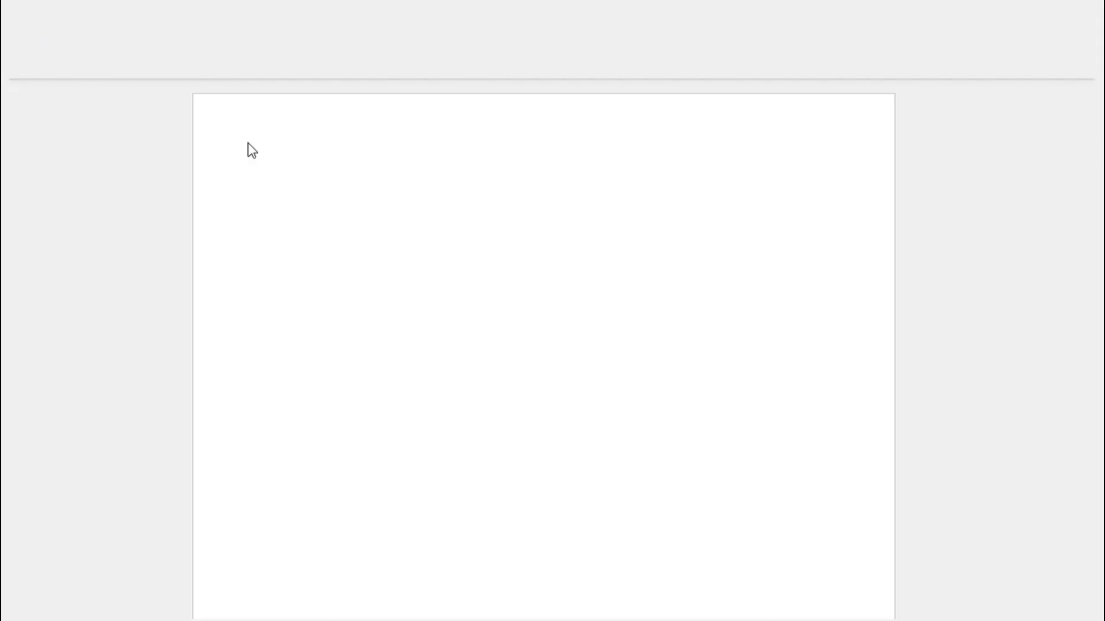
key("ctrl+v")
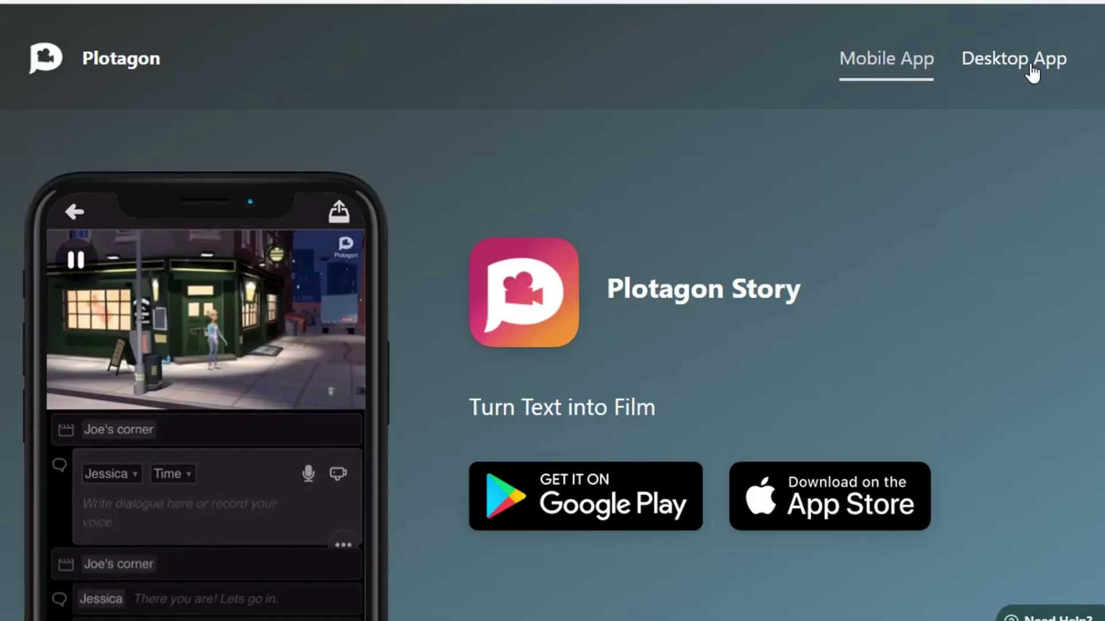
left_click(1027, 62)
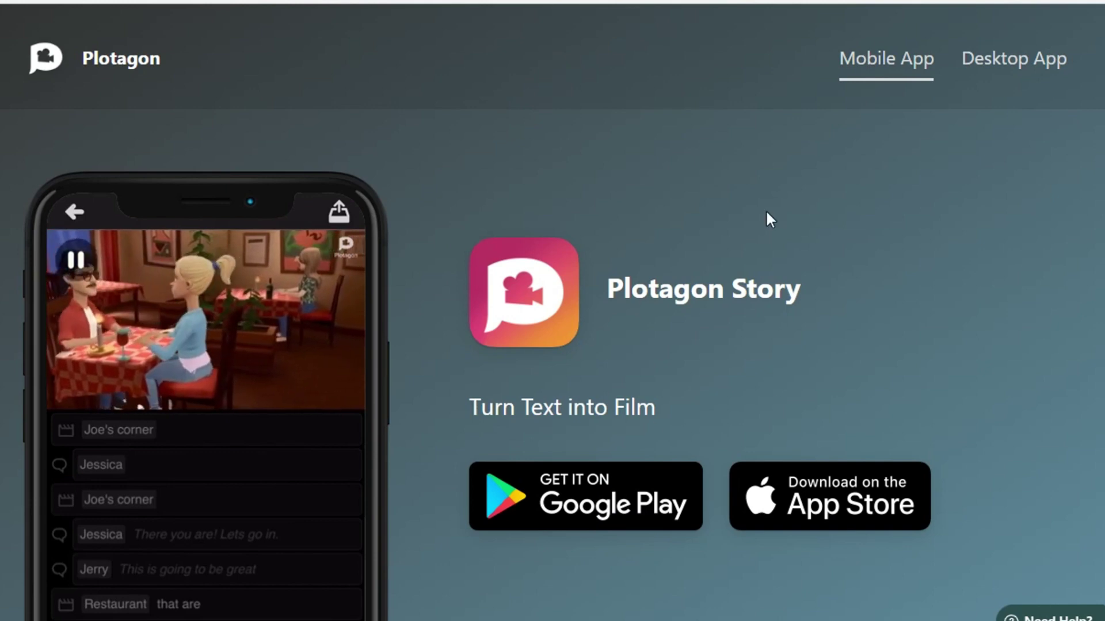
left_click(1031, 72)
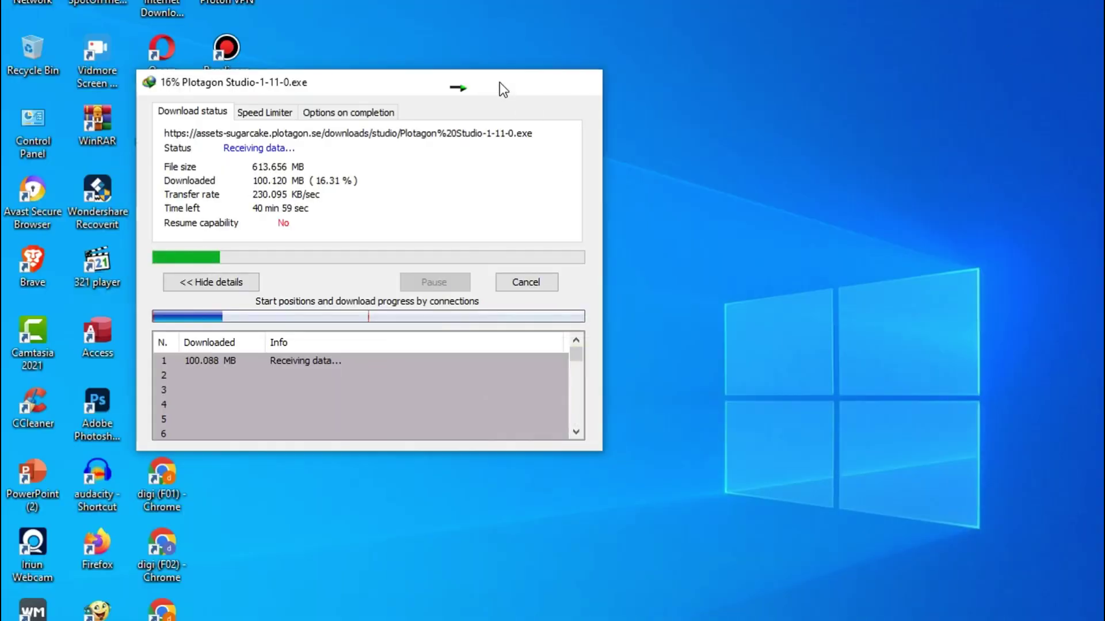
Install Plotagon Studio from the Plotagon+Studio-1-11-0 installer into a folder on the D: drive
left_click(498, 82)
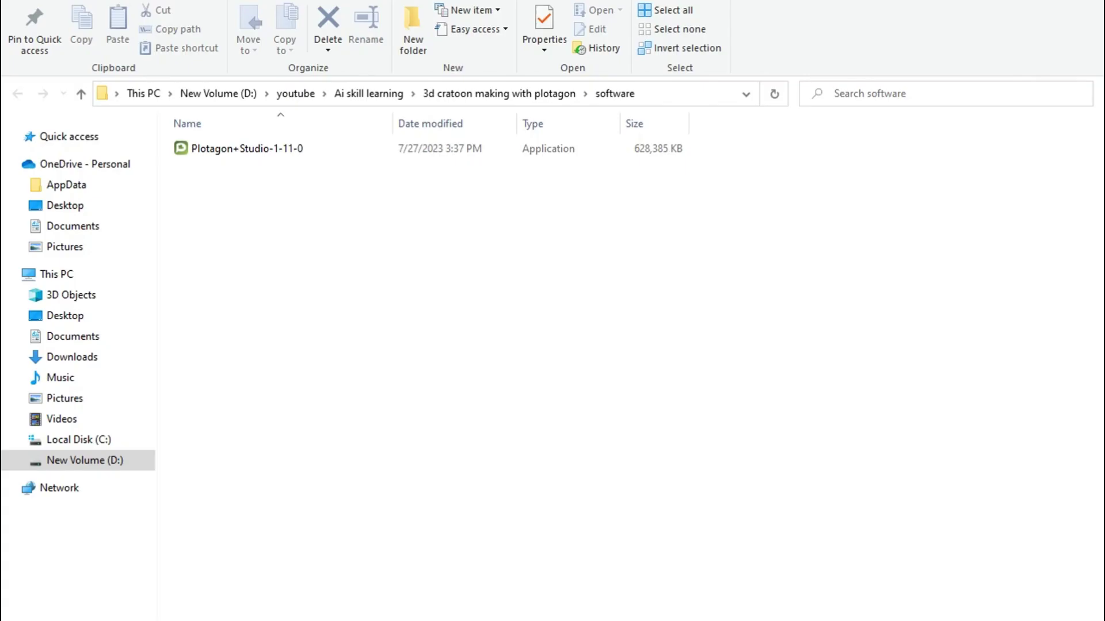
double_click(270, 150)
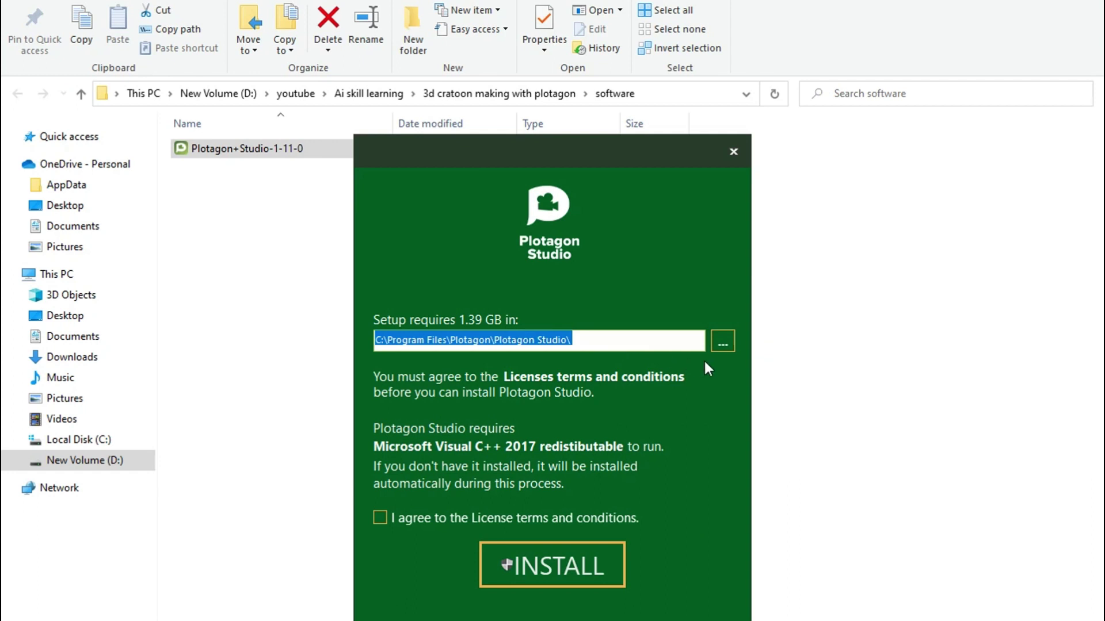
key("ctrl+v")
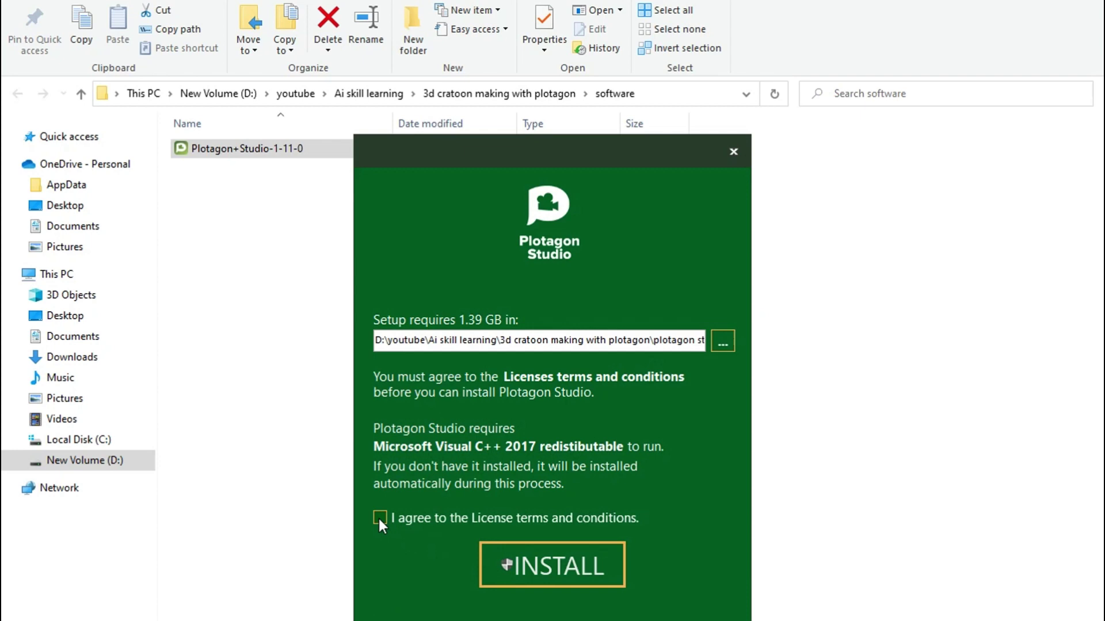
left_click(550, 566)
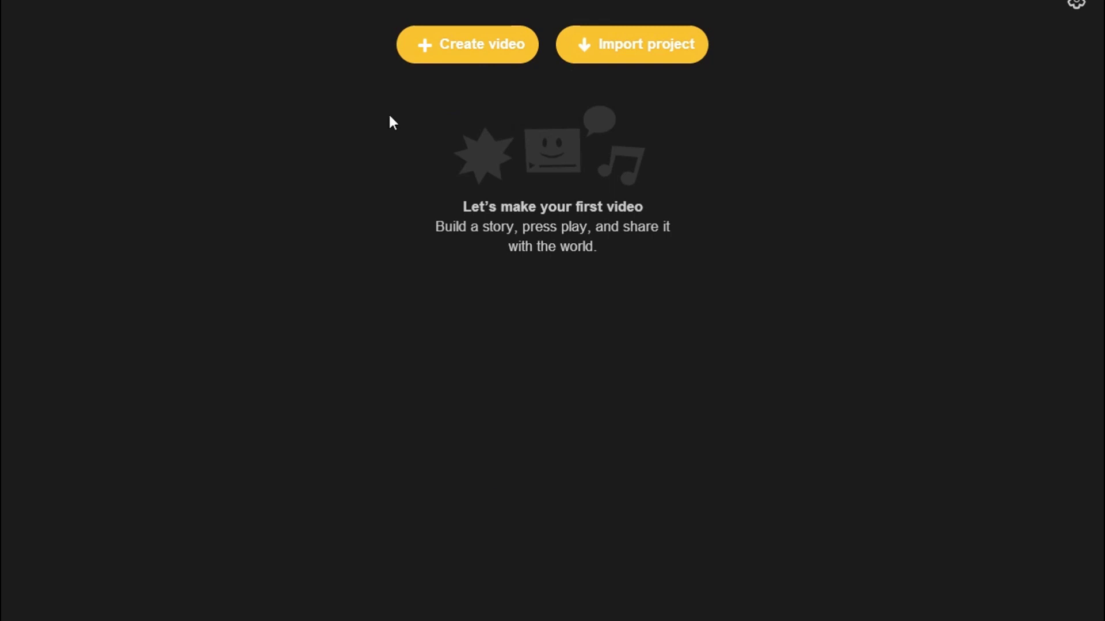
Create a new video, add a scene, and bring up the scene locations list
left_click(455, 48)
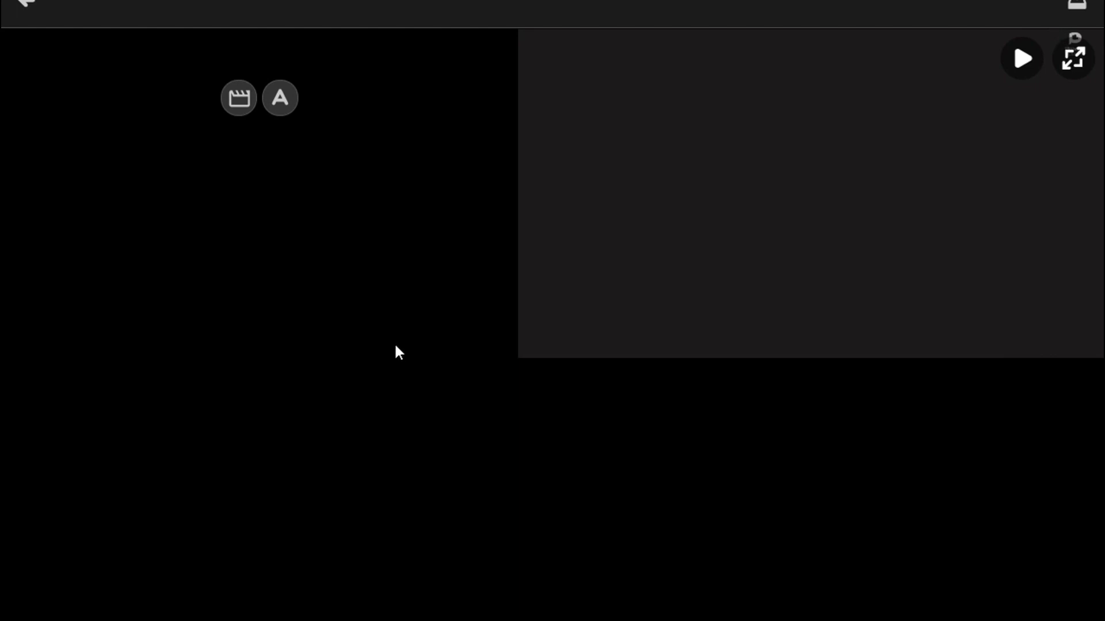
left_click(238, 99)
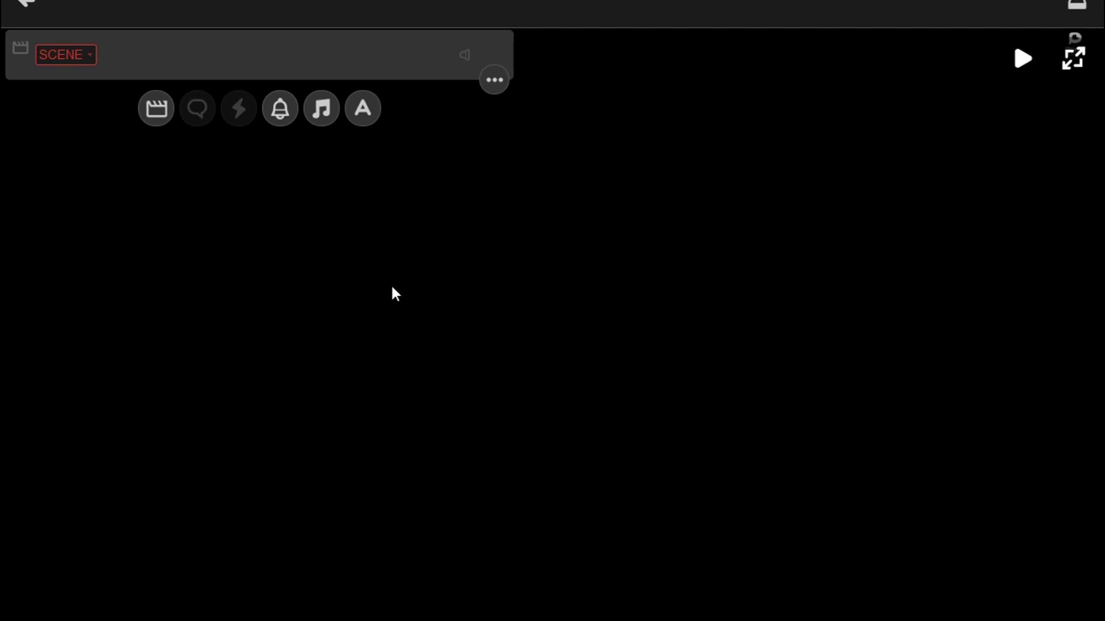
left_click(87, 56)
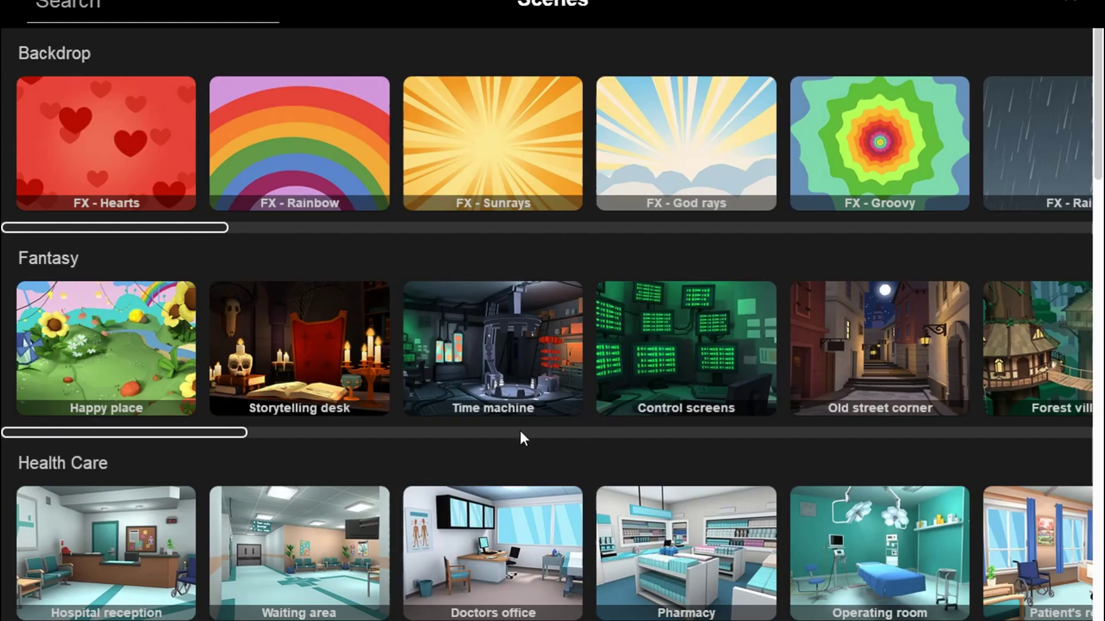
Scroll through the Scenes library to reach the Public row containing the Cafe
scroll(520, 430, "down", 2)
scroll(519, 429, "up", 2)
scroll(642, 483, "down", 1)
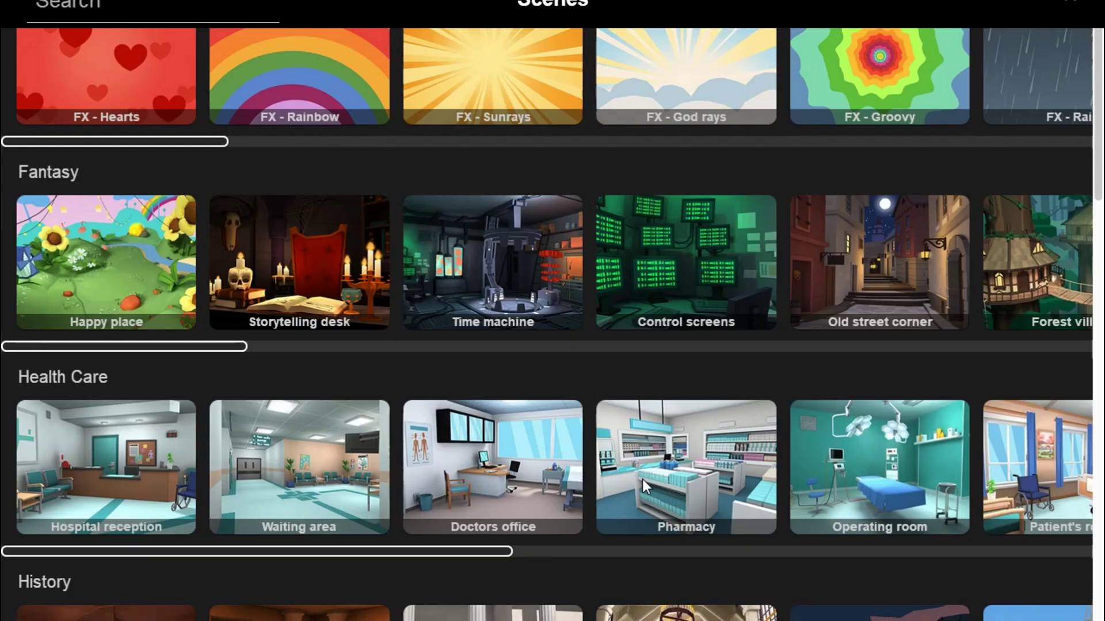
scroll(642, 484, "down", 4)
scroll(643, 485, "down", 2)
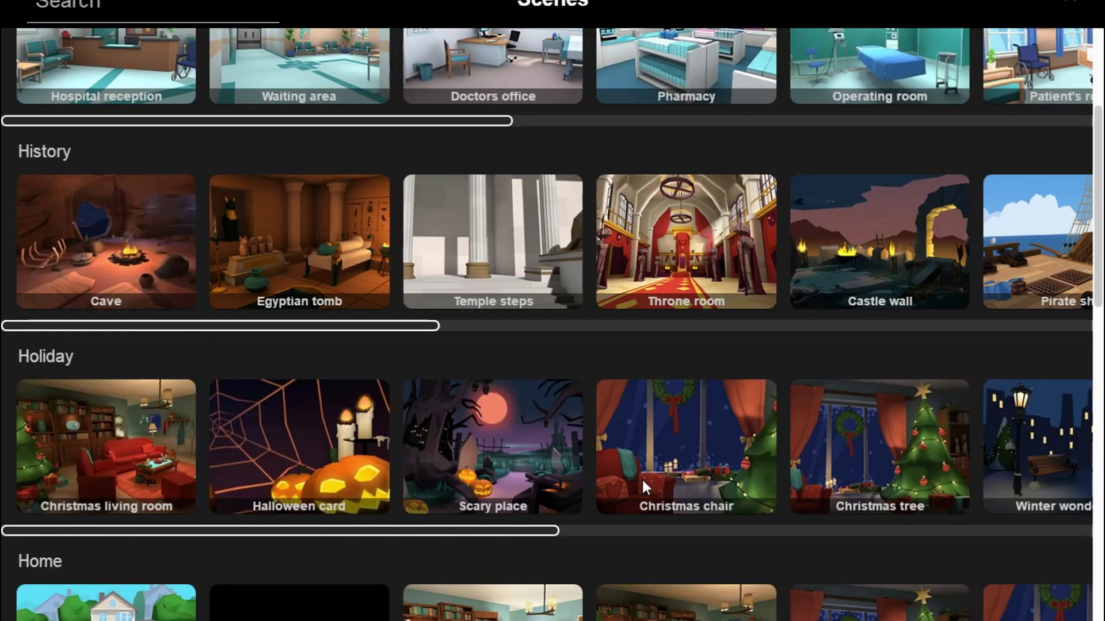
scroll(642, 484, "down", 1)
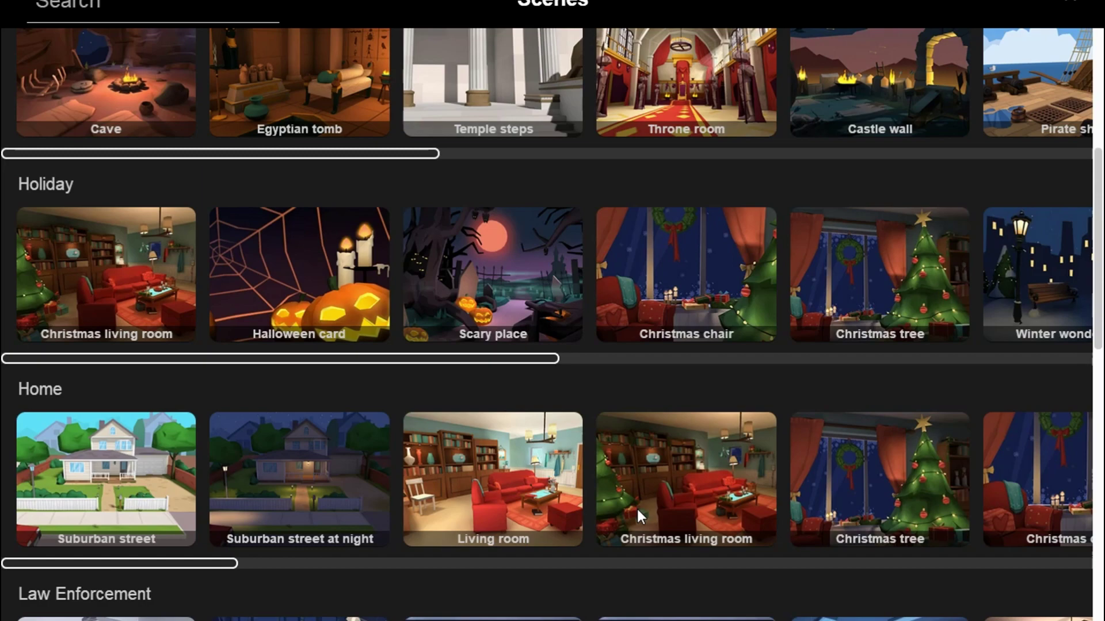
scroll(468, 570, "up", 1)
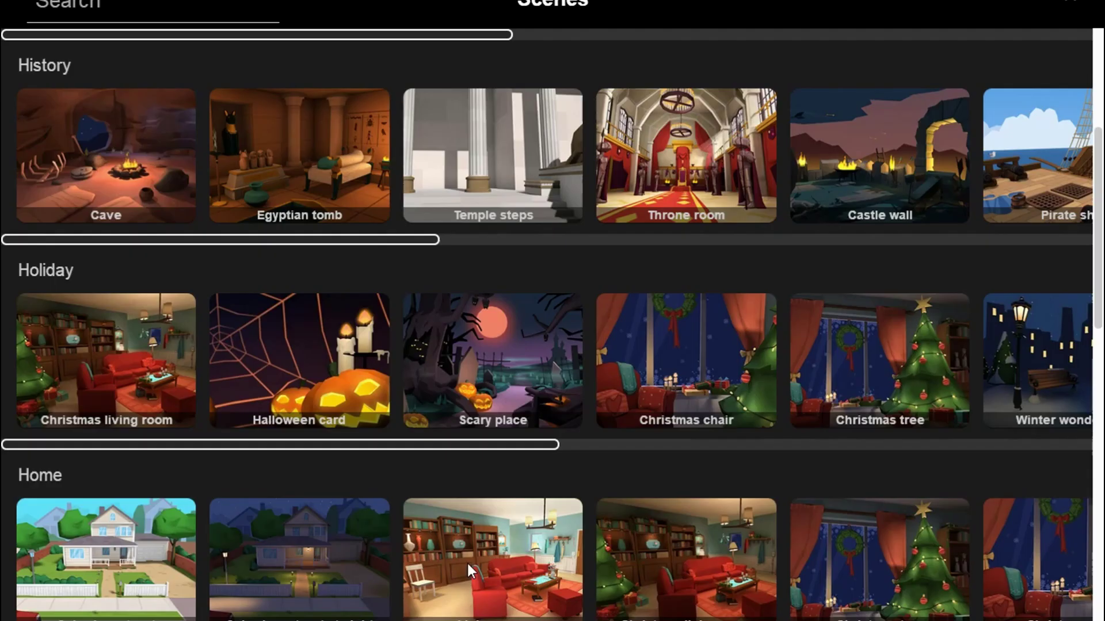
scroll(868, 555, "down", 2)
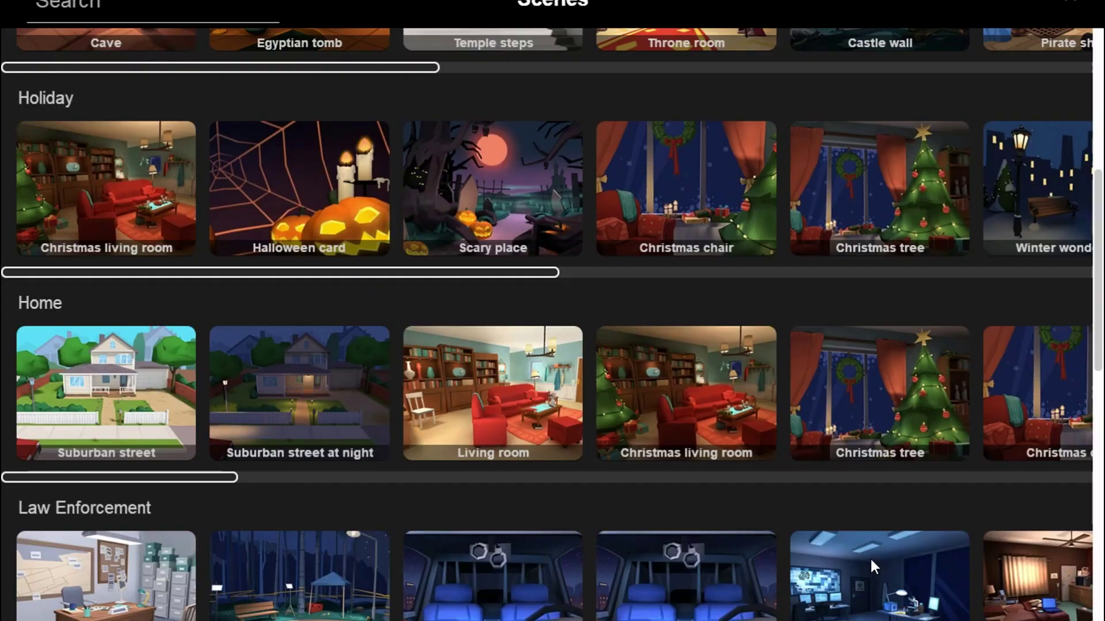
scroll(851, 565, "up", 2)
scroll(851, 565, "up", 3)
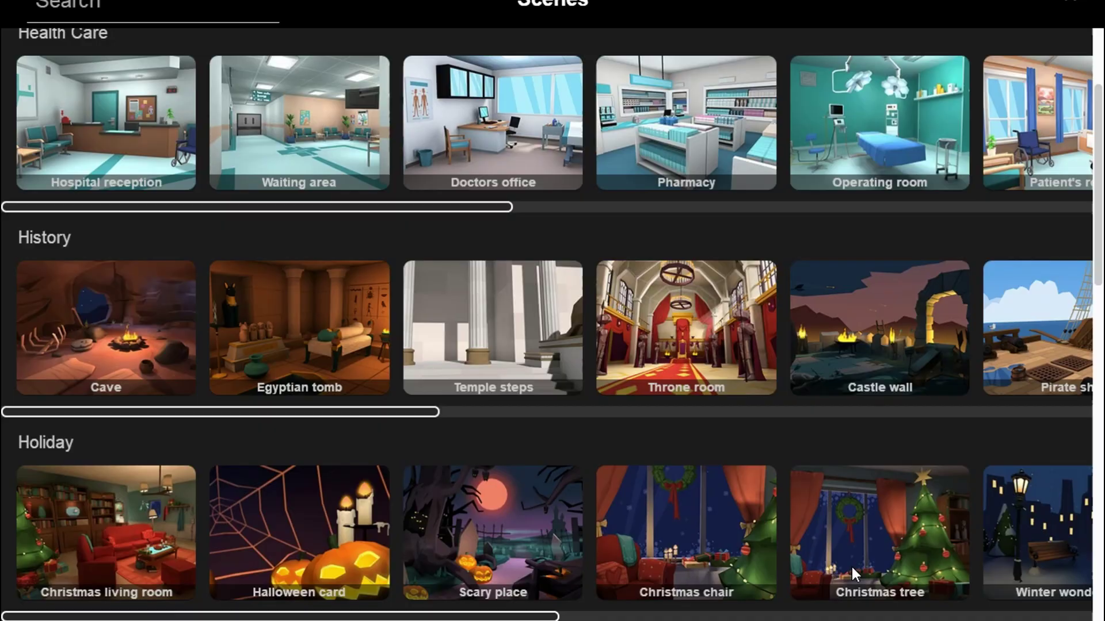
scroll(851, 565, "up", 1)
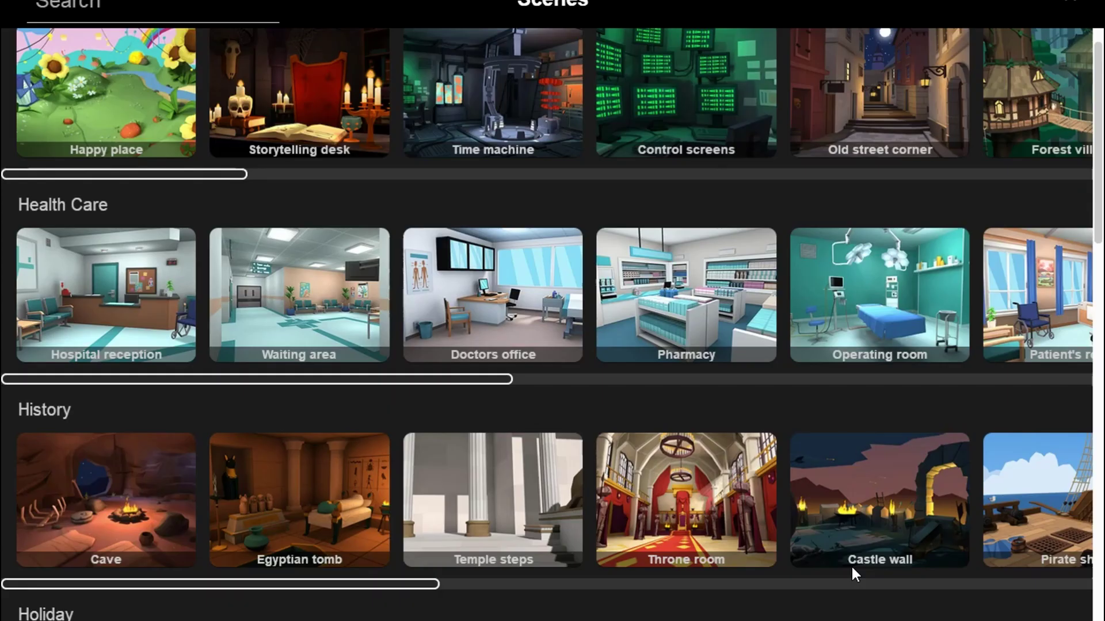
scroll(842, 568, "down", 5)
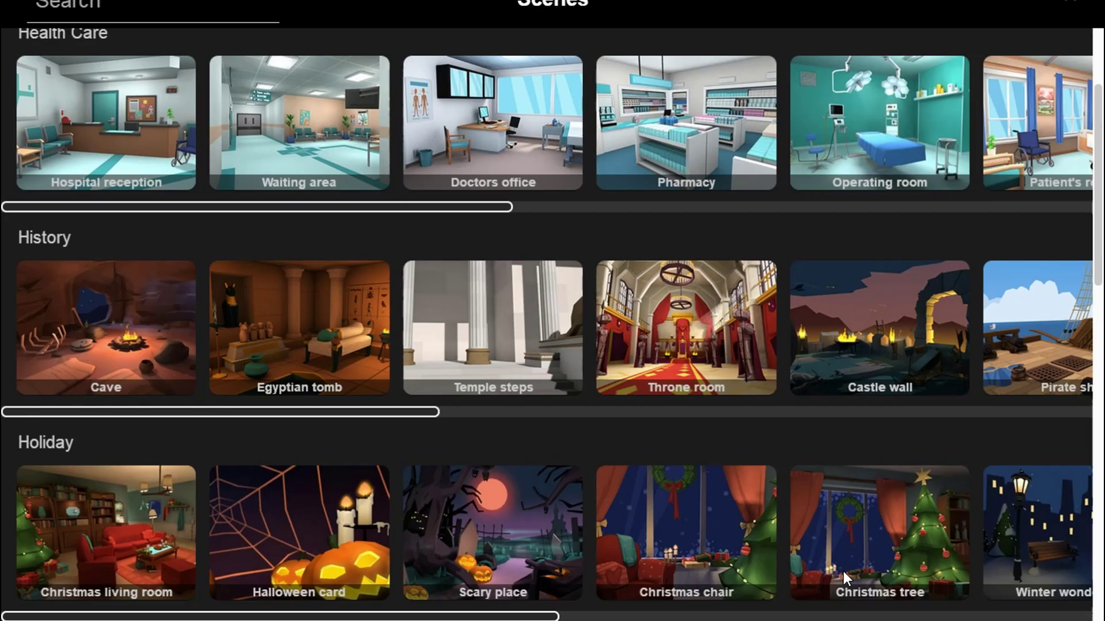
scroll(366, 371, "down", 10)
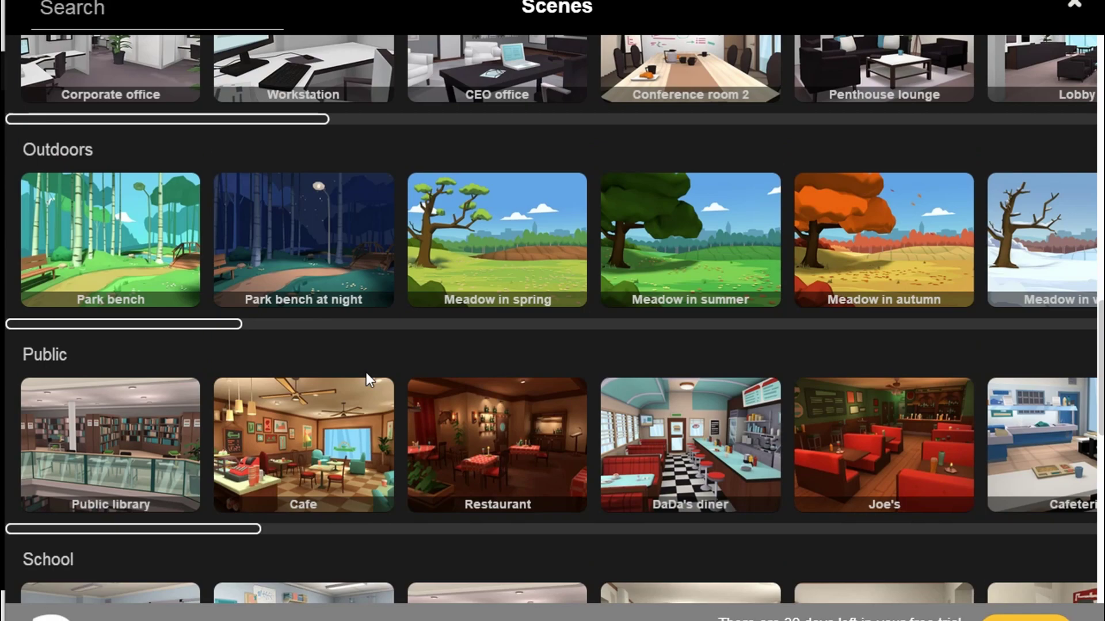
Pick a scene location, cast Damien as the first character, and begin creating a new character
left_click(314, 437)
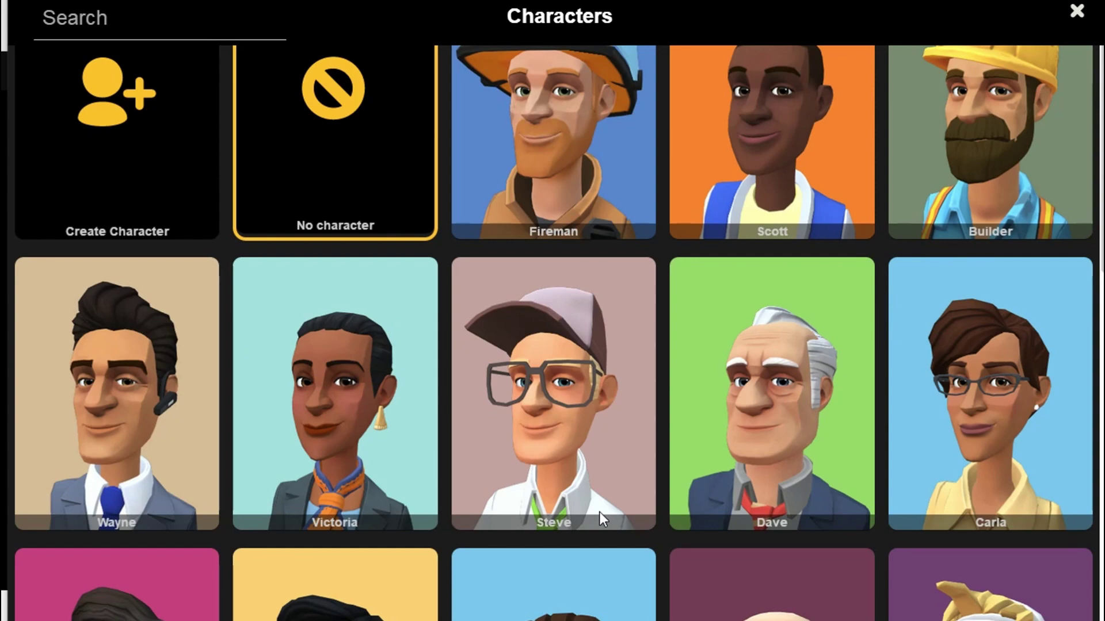
scroll(532, 444, "down", 10)
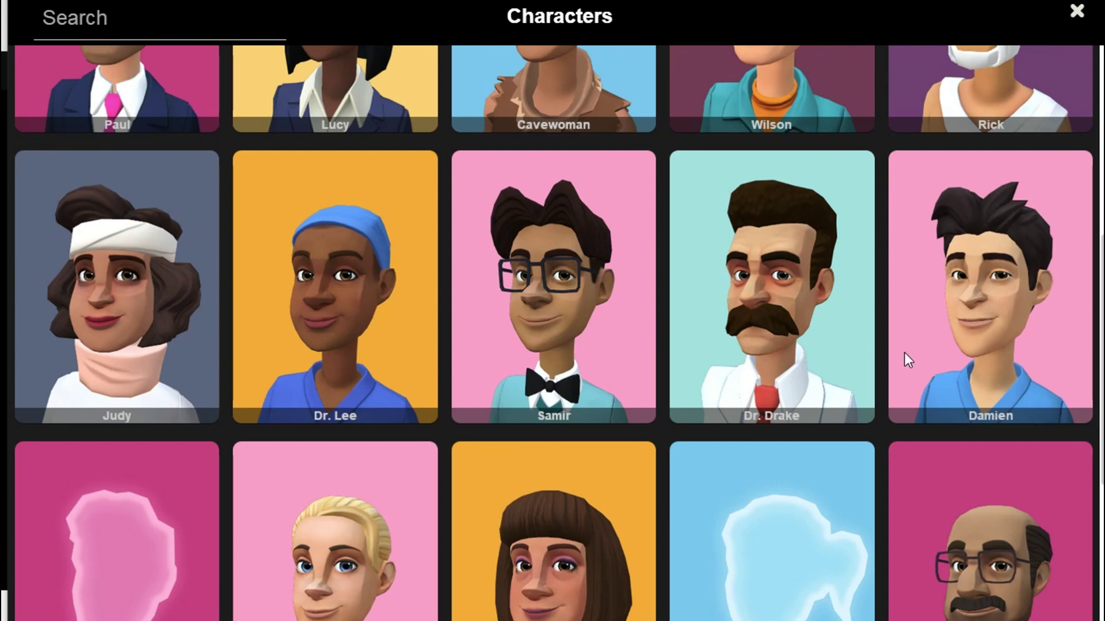
left_click(993, 289)
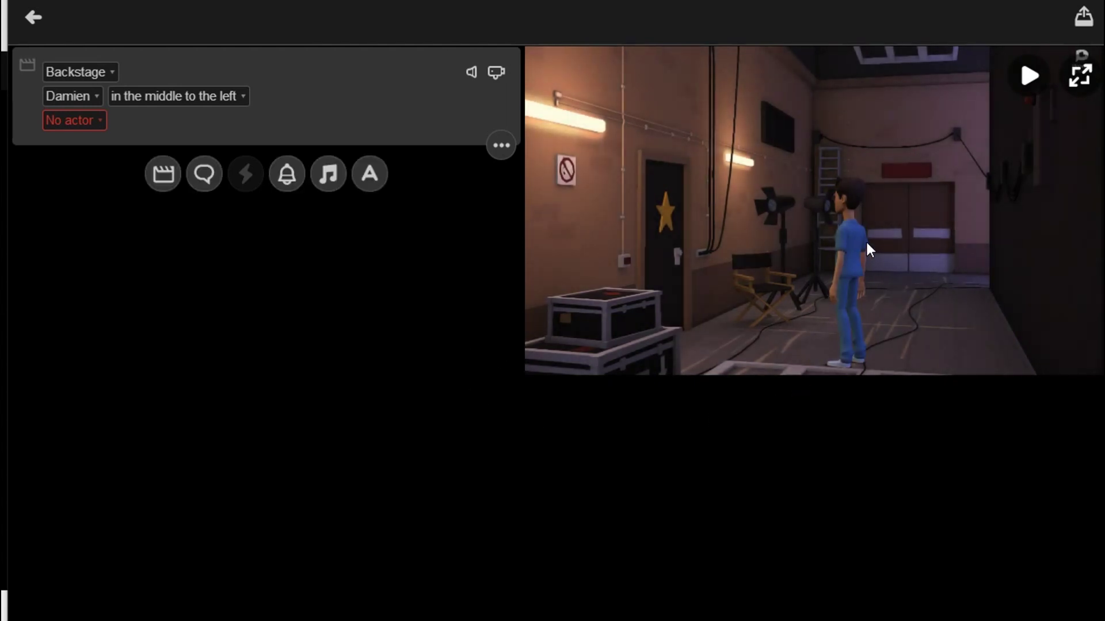
left_click(100, 126)
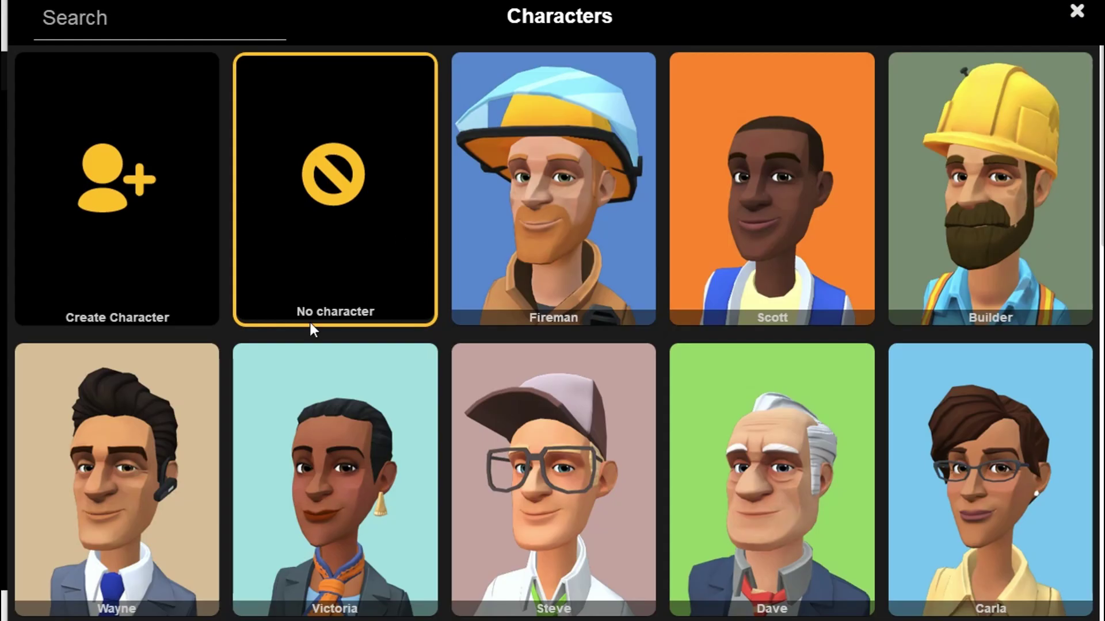
left_click(165, 255)
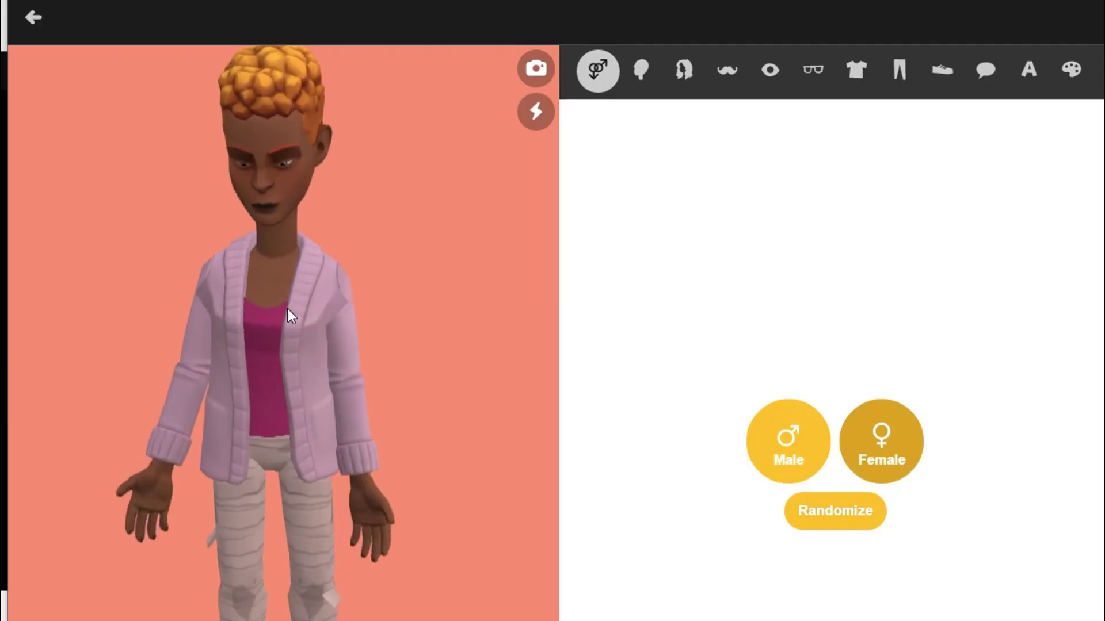
Make the new character male and choose its face shape
left_click(787, 448)
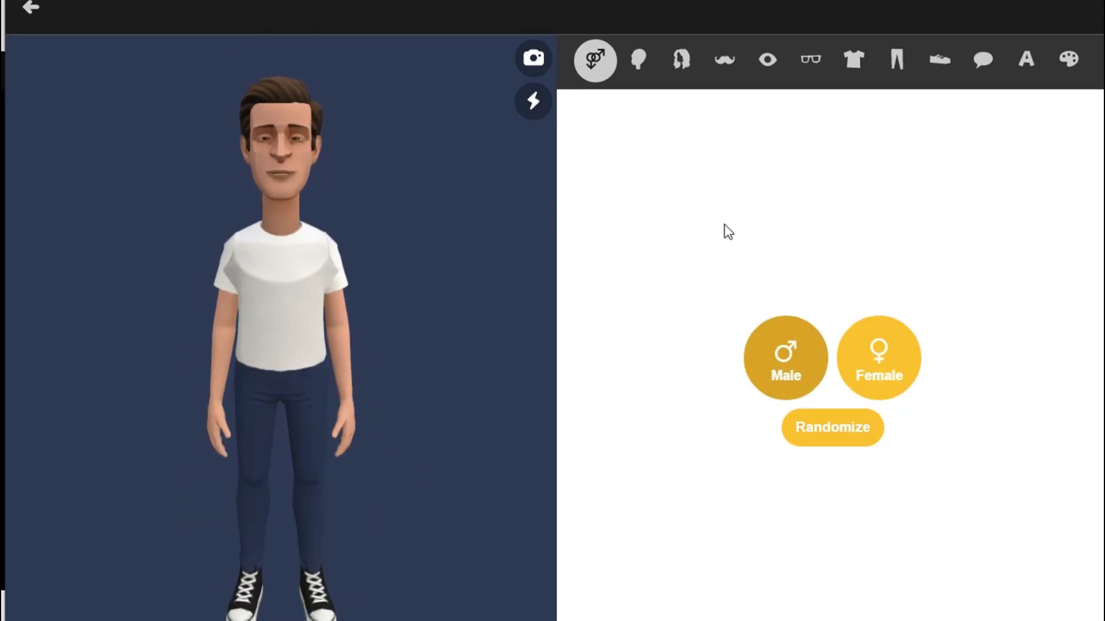
left_click(638, 59)
left_click(654, 370)
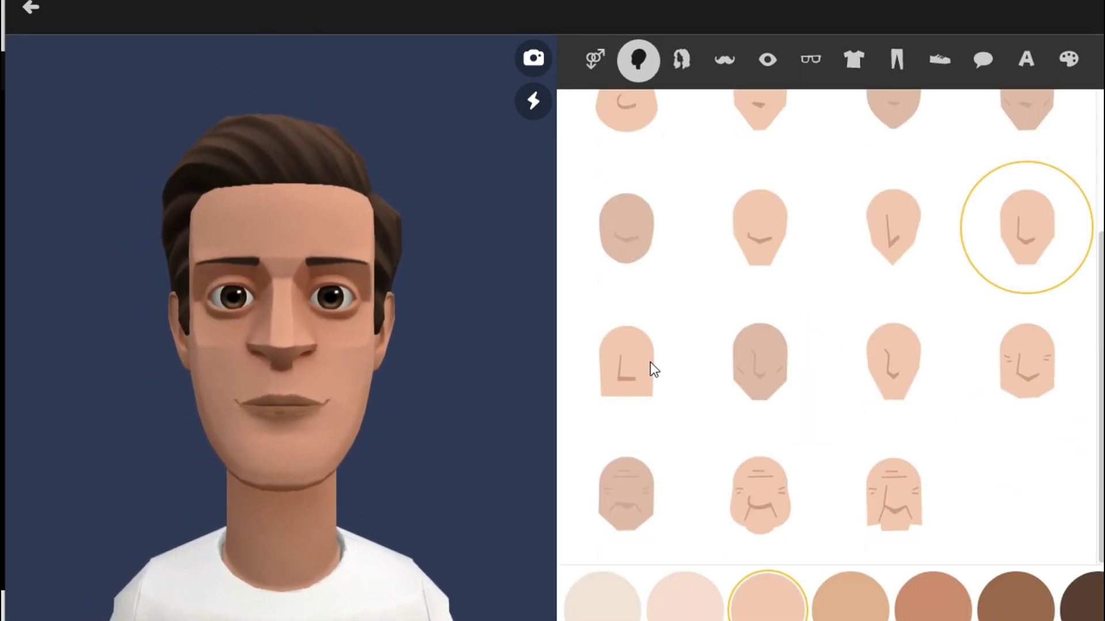
left_click(892, 370)
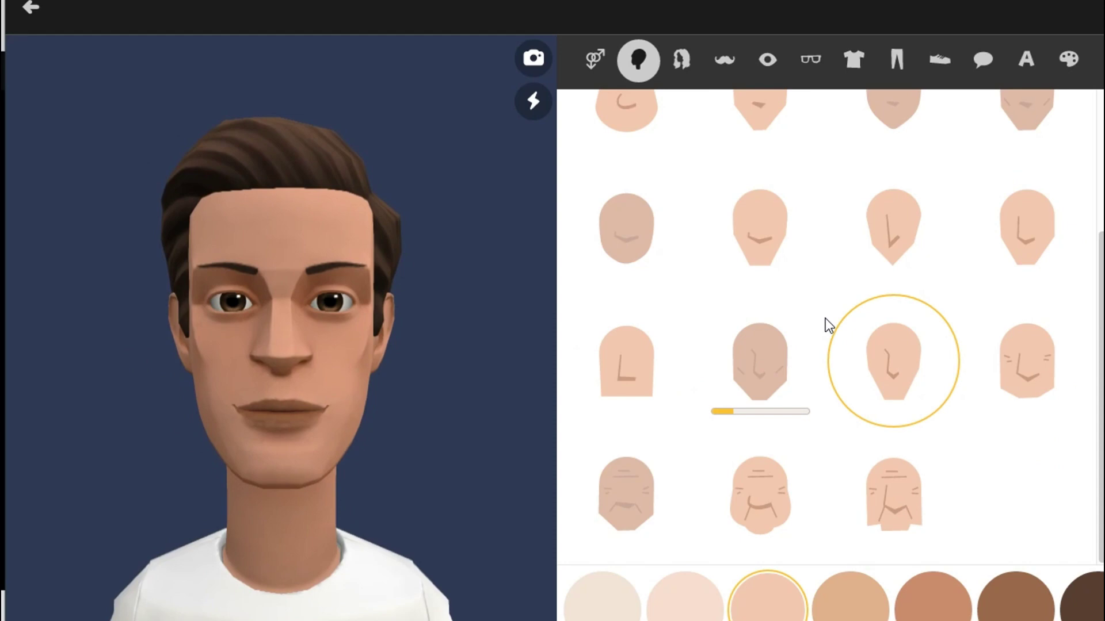
scroll(825, 319, "up", 3)
left_click(767, 168)
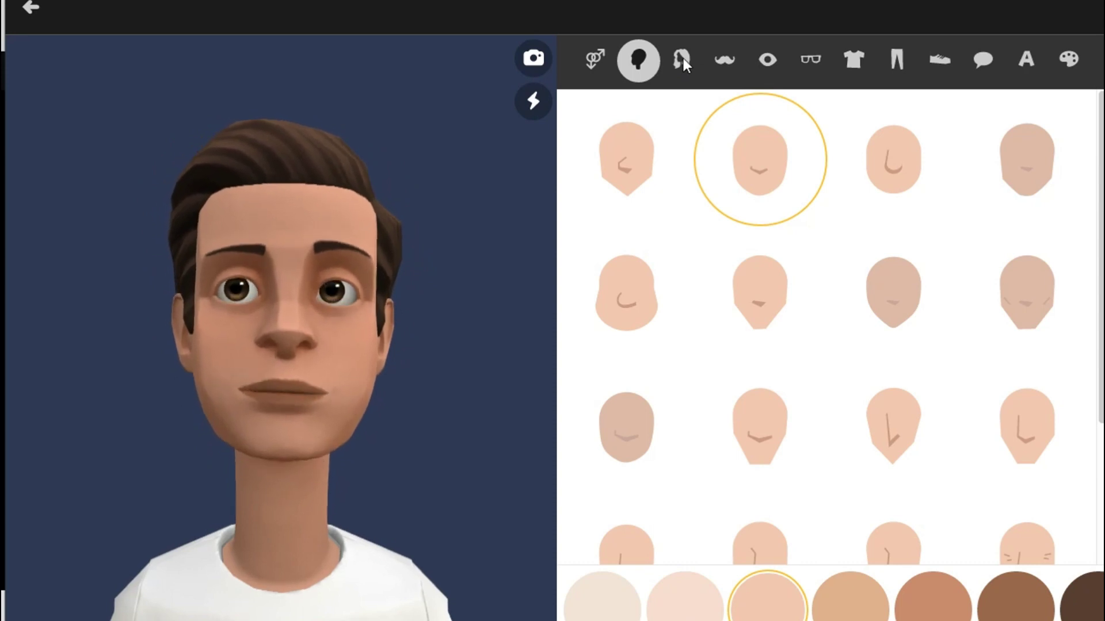
Give the character short swept-back black hair and a grey full beard
left_click(687, 62)
left_click(783, 196)
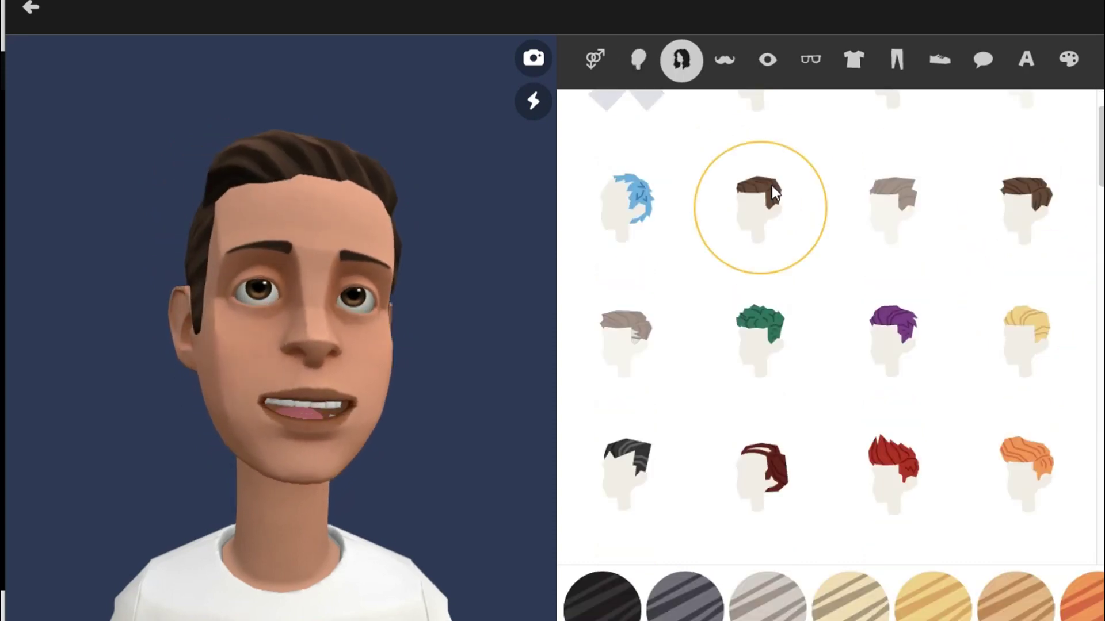
left_click(700, 616)
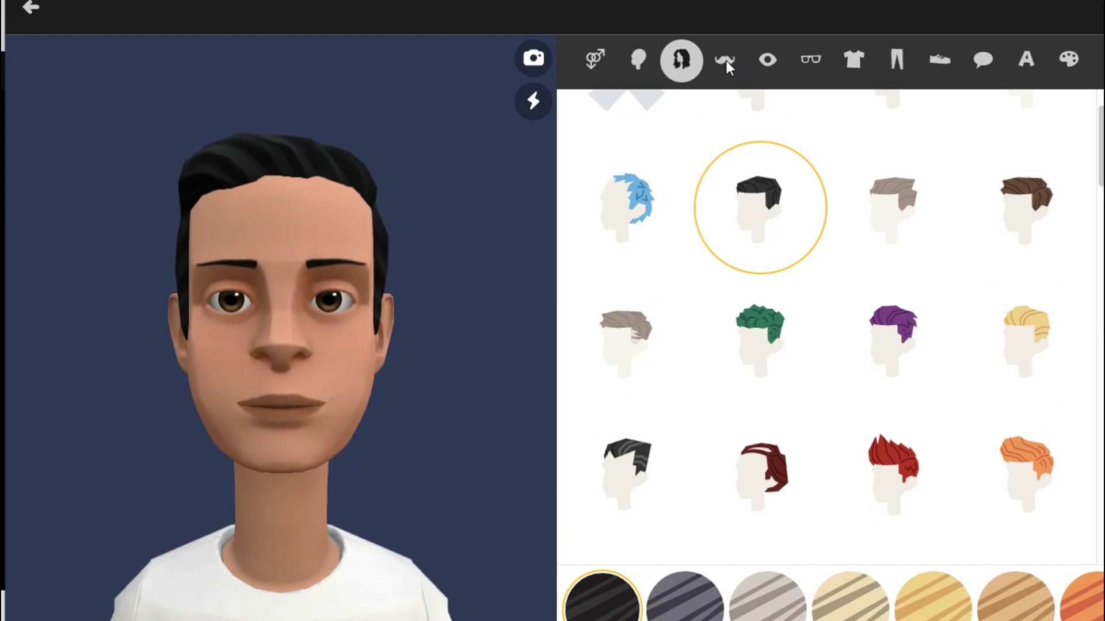
left_click(725, 61)
left_click(905, 178)
left_click(1017, 170)
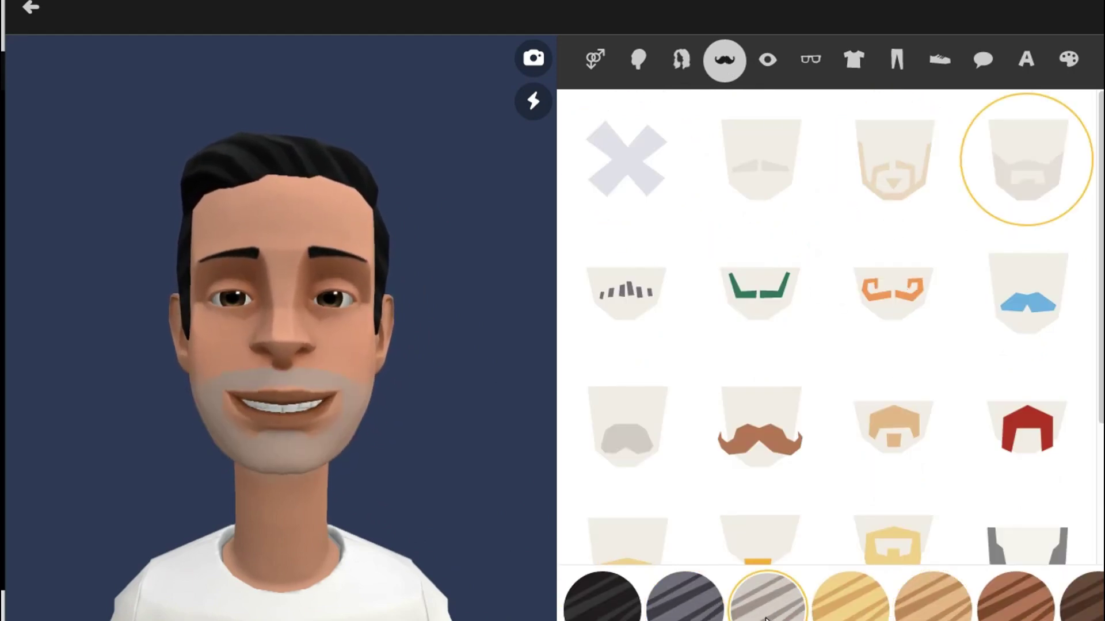
Set outlined eyes, thick arched eyebrows, dark brown lips and black rectangular glasses
left_click(782, 61)
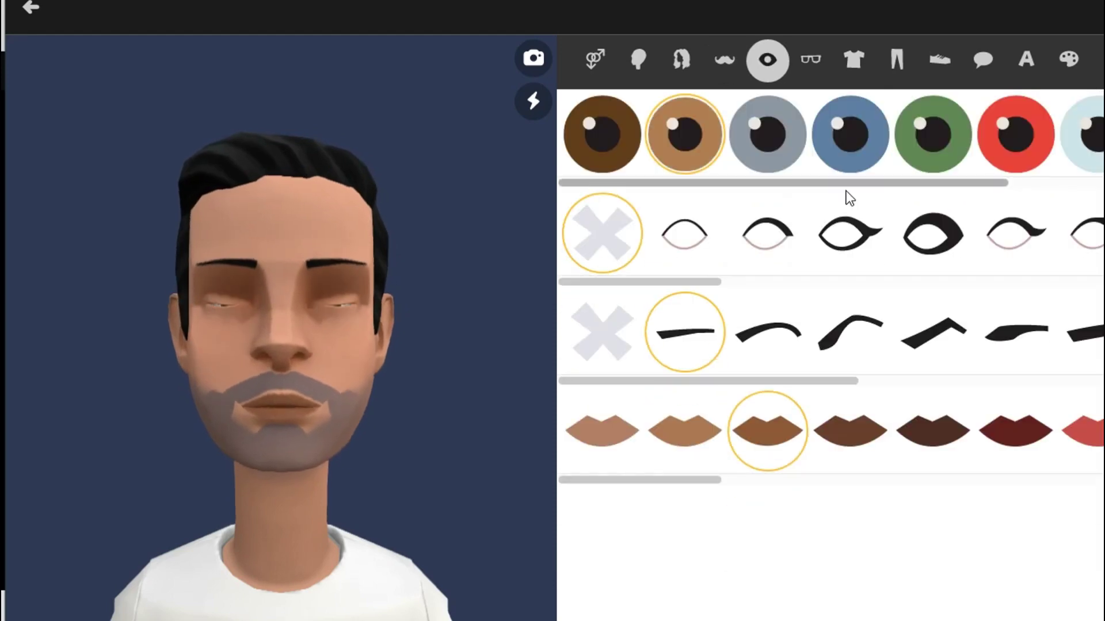
left_click(701, 246)
left_click(782, 332)
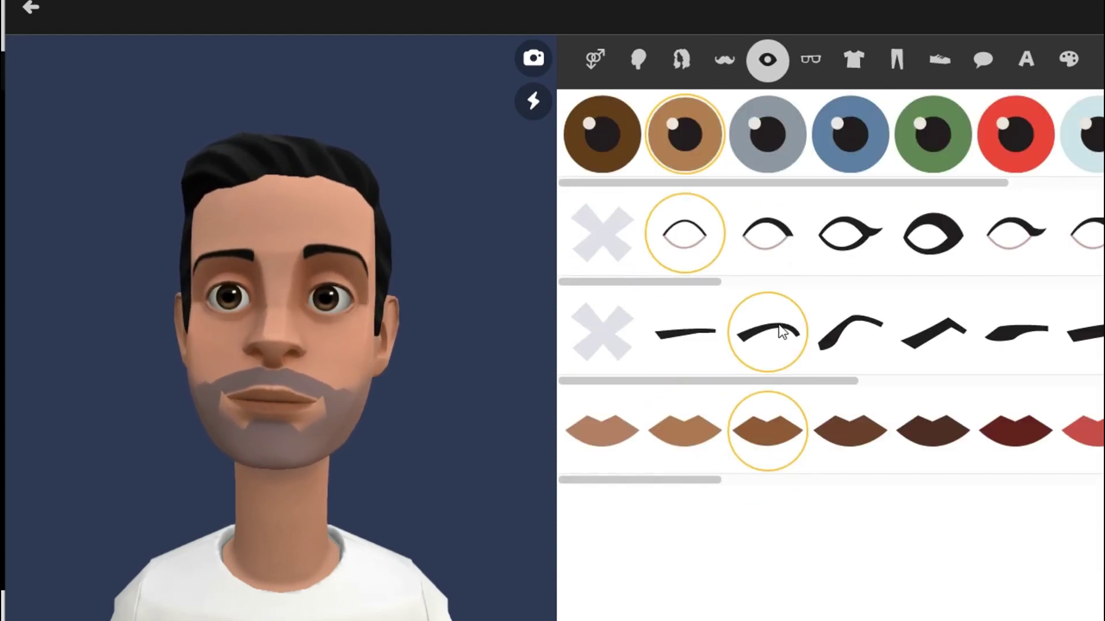
left_click(674, 444)
left_click(858, 442)
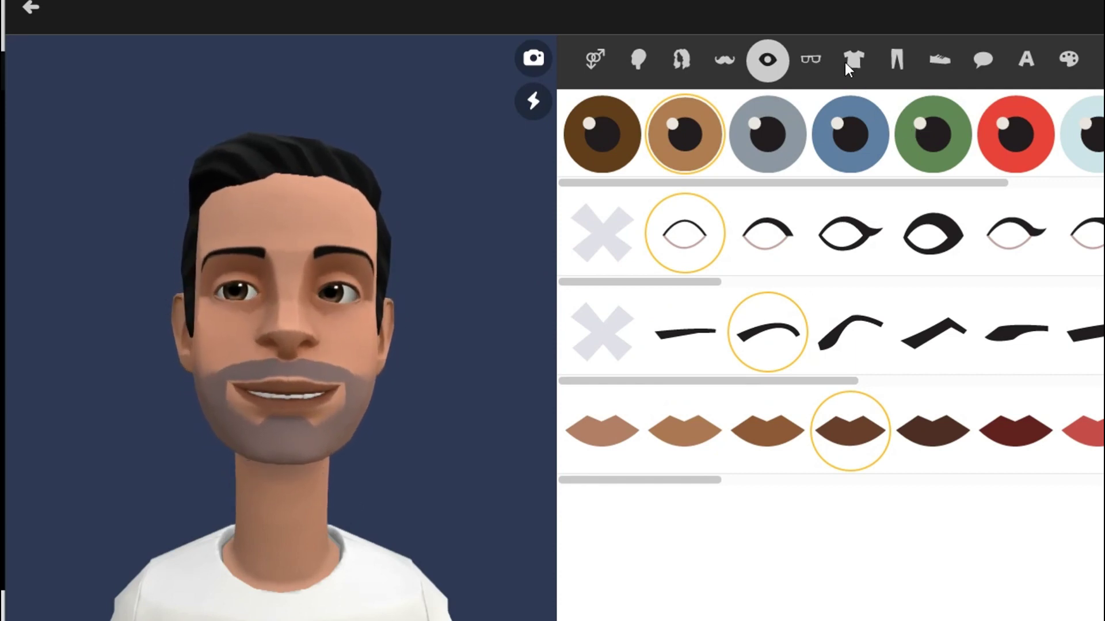
left_click(811, 57)
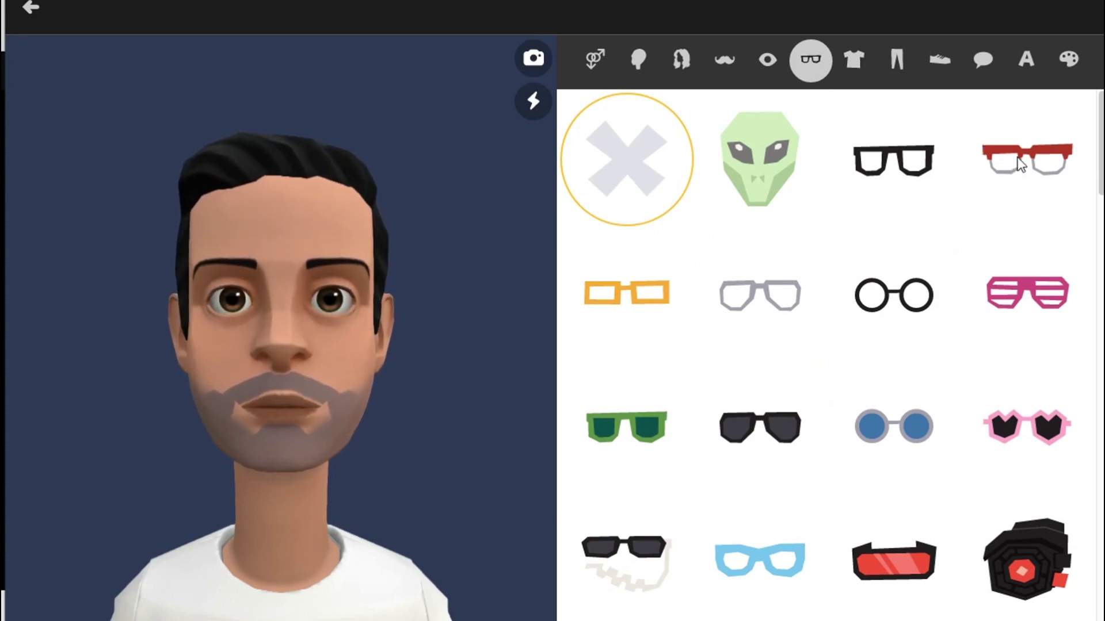
left_click(898, 170)
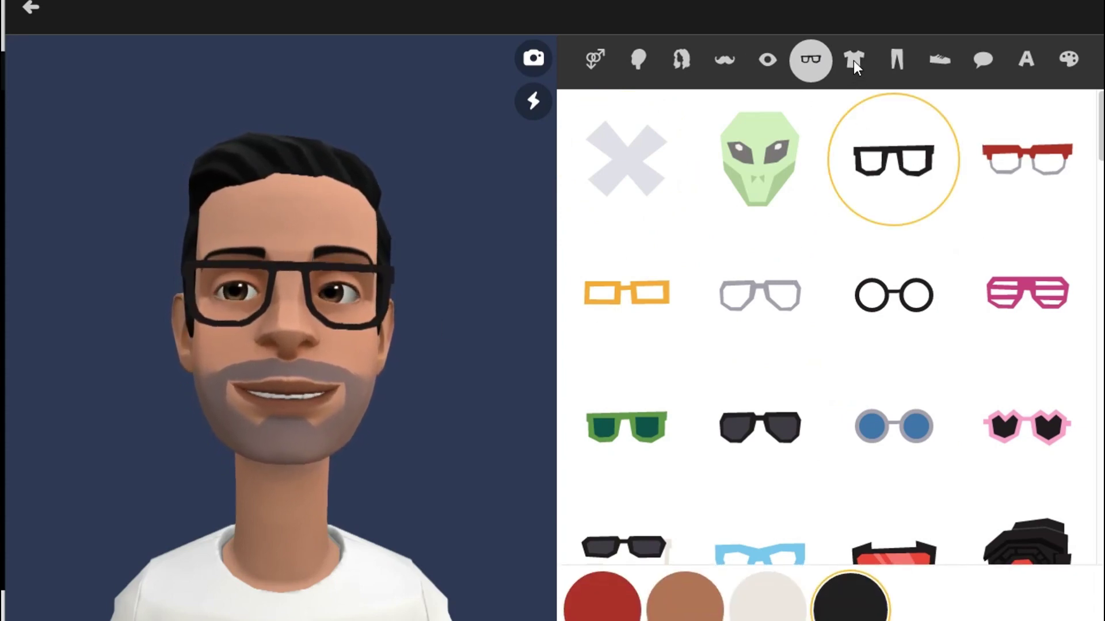
Dress the character in a yellow sleeveless top
left_click(854, 60)
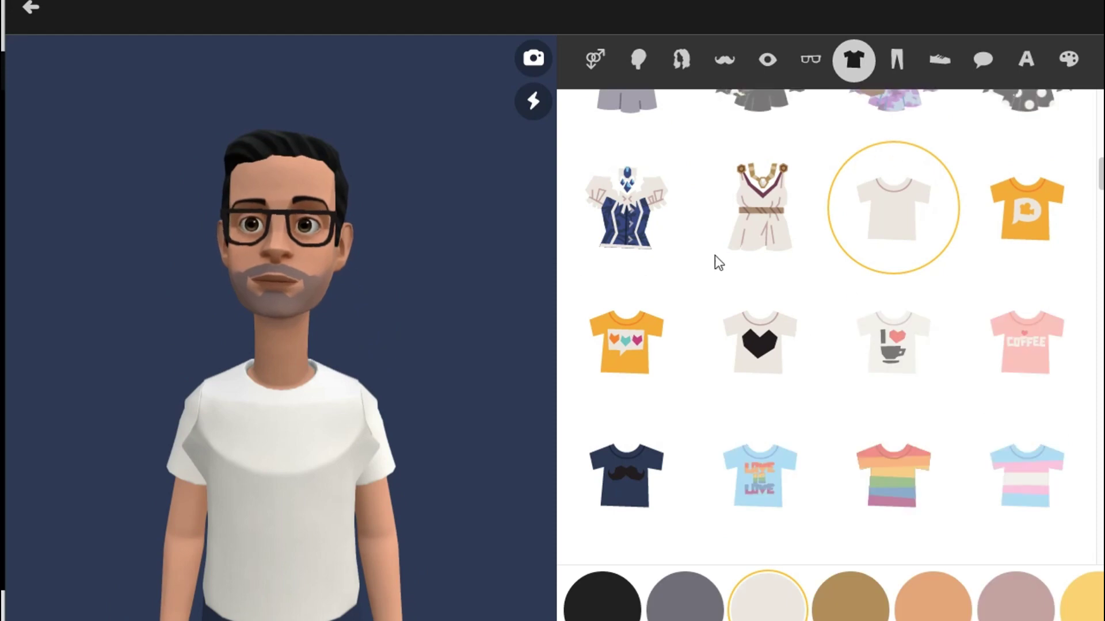
scroll(730, 413, "up", 2)
left_click(606, 431)
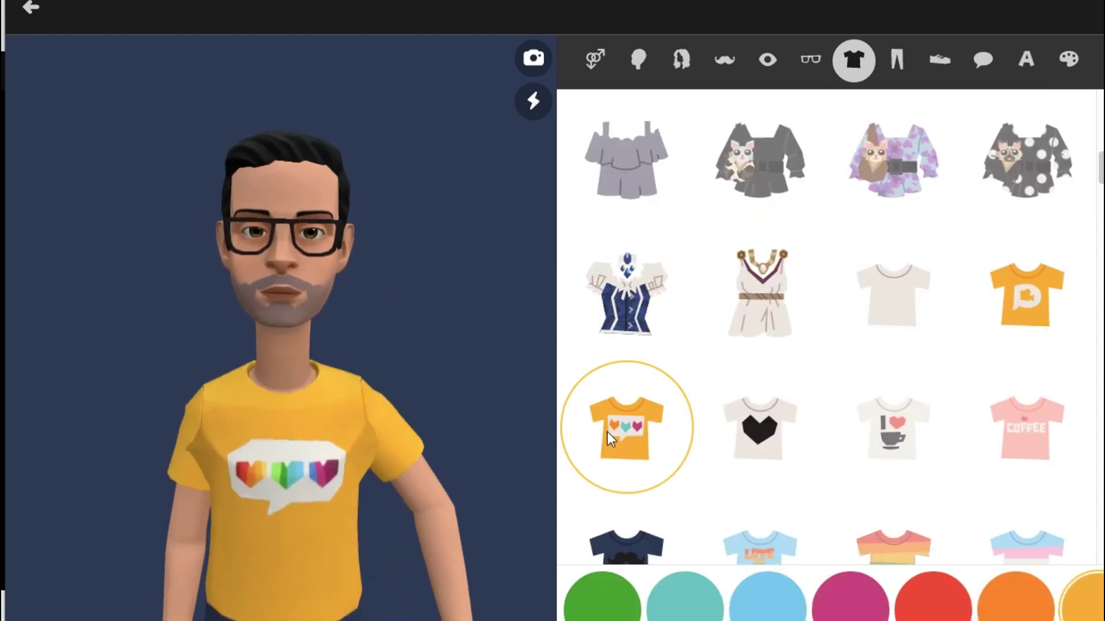
scroll(753, 438, "up", 6)
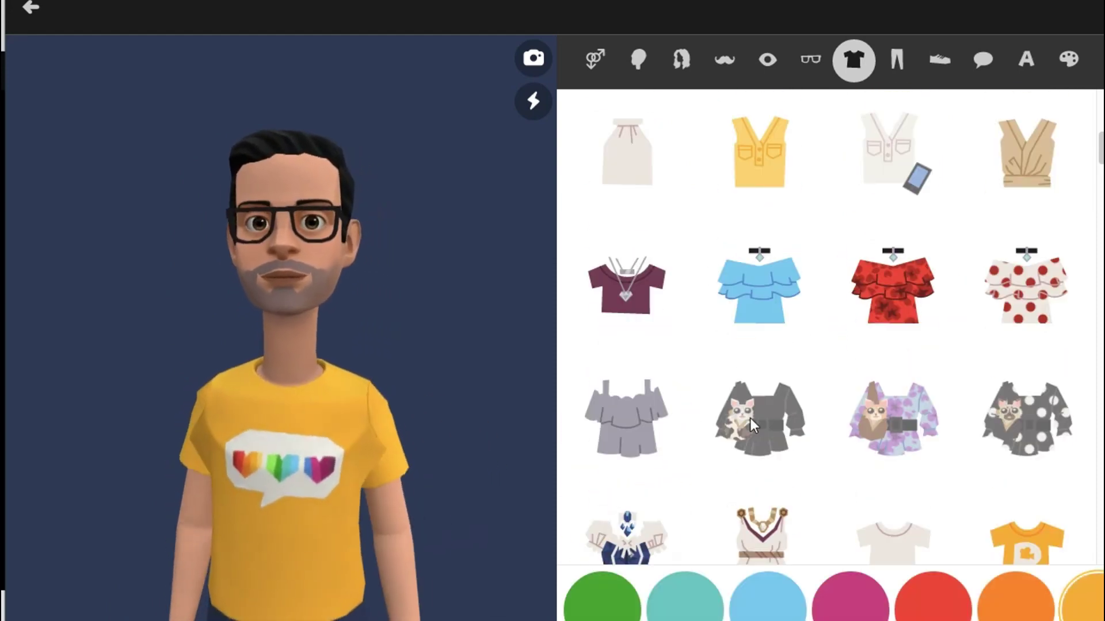
left_click(759, 313)
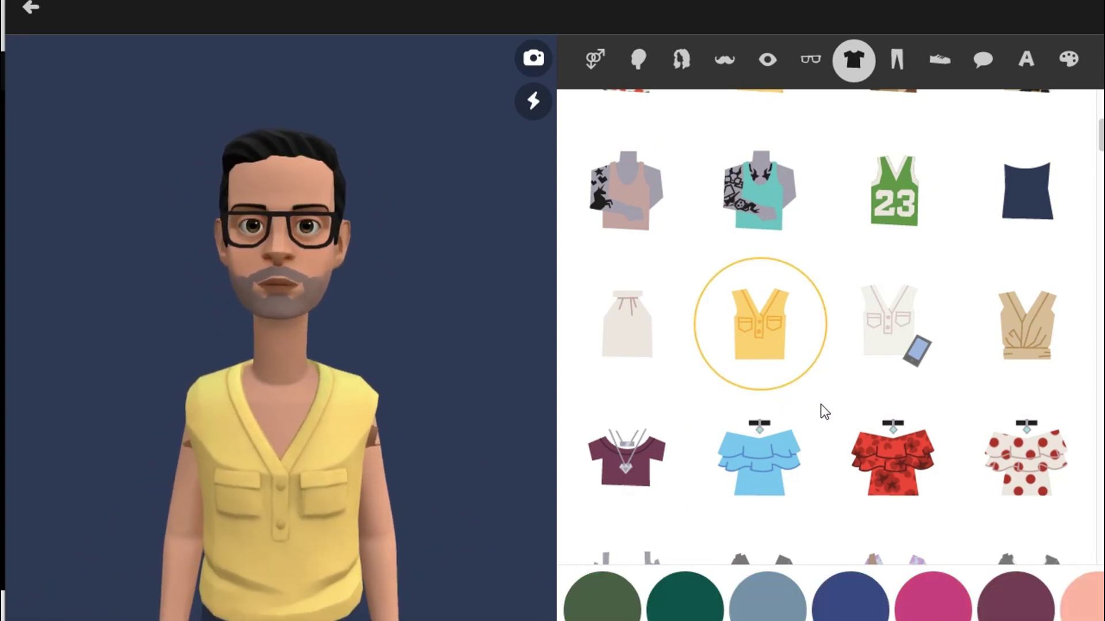
Give the character grey jeans and navy-and-green sneakers, then clear its name field
left_click(899, 60)
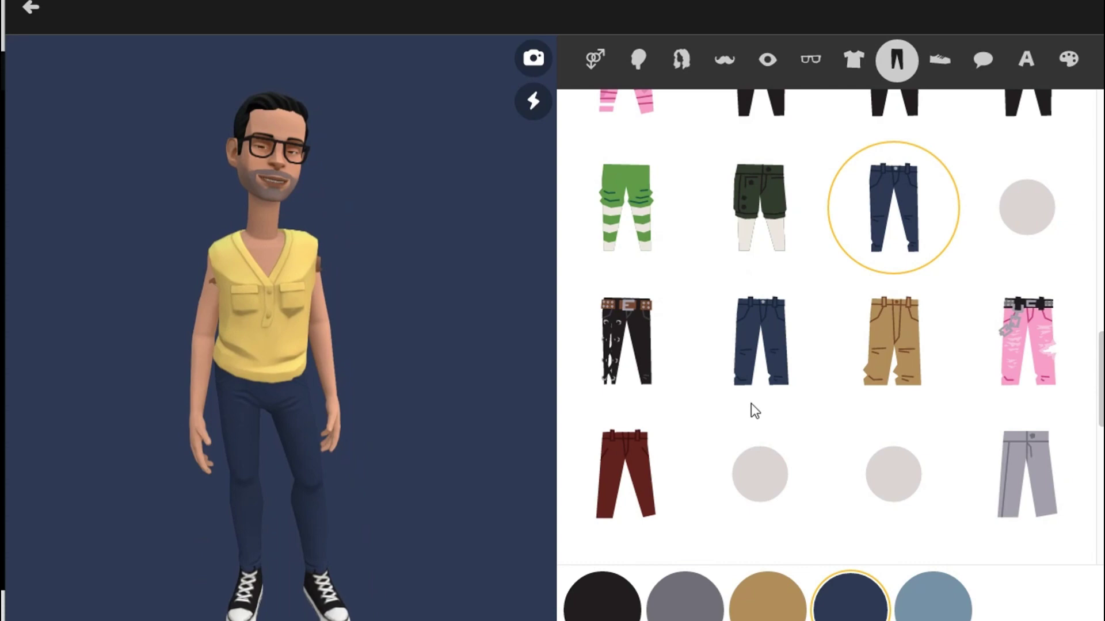
left_click(765, 346)
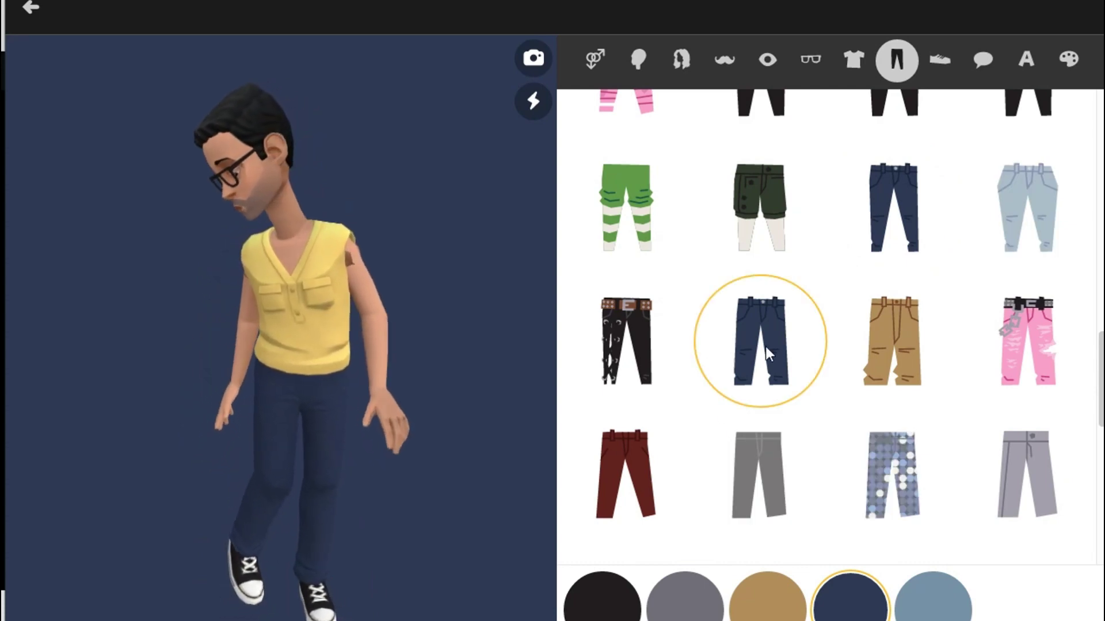
left_click(720, 584)
left_click(944, 64)
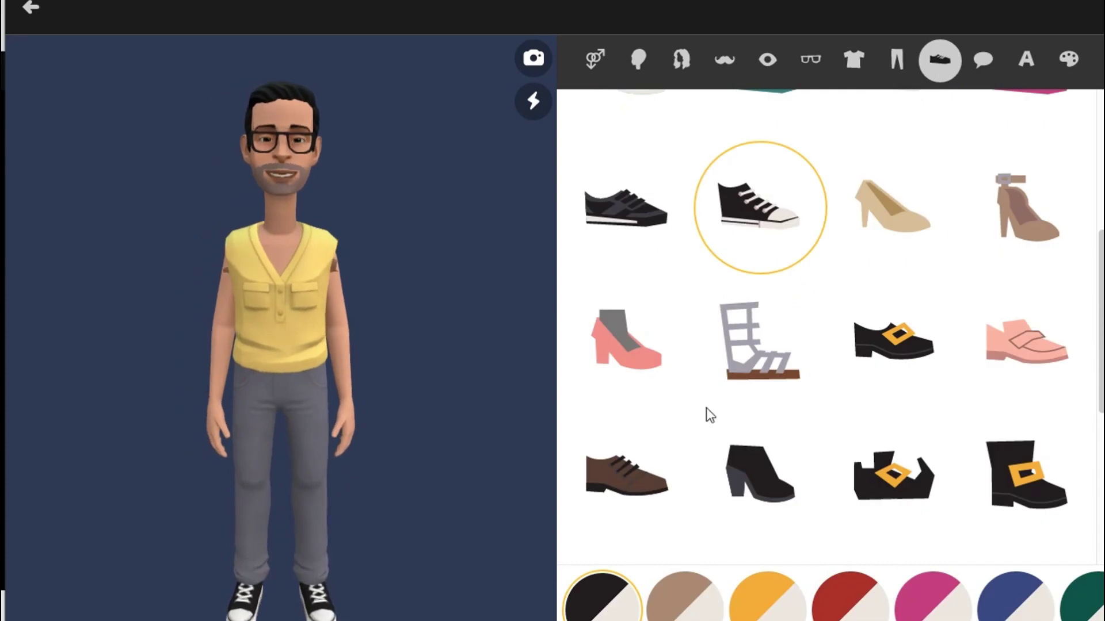
left_click(626, 207)
left_click(684, 599)
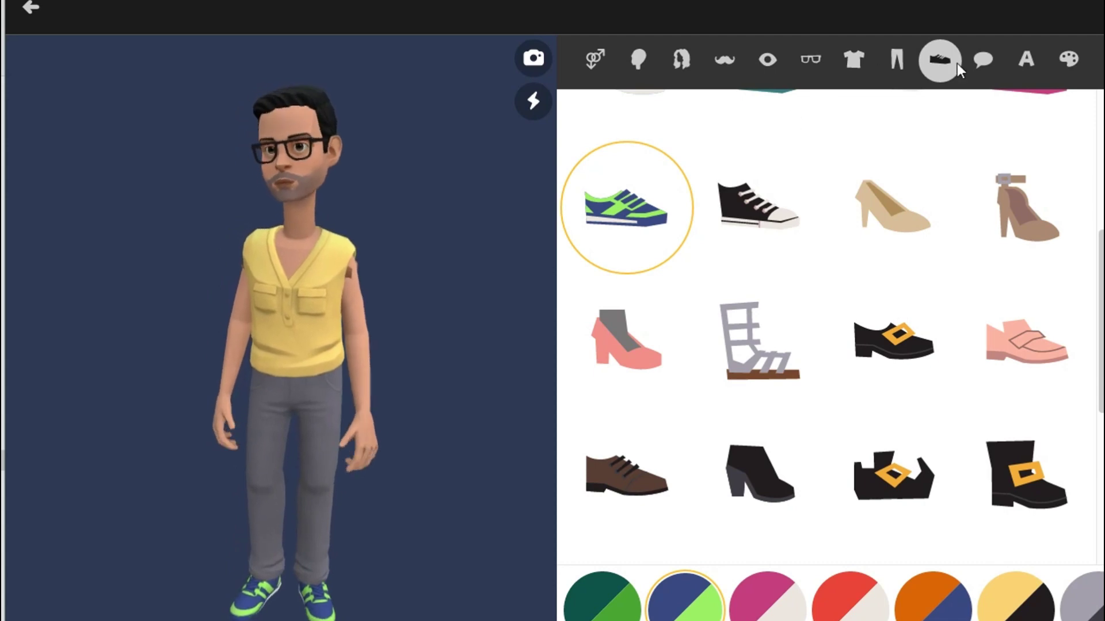
left_click(1025, 60)
left_click(874, 358)
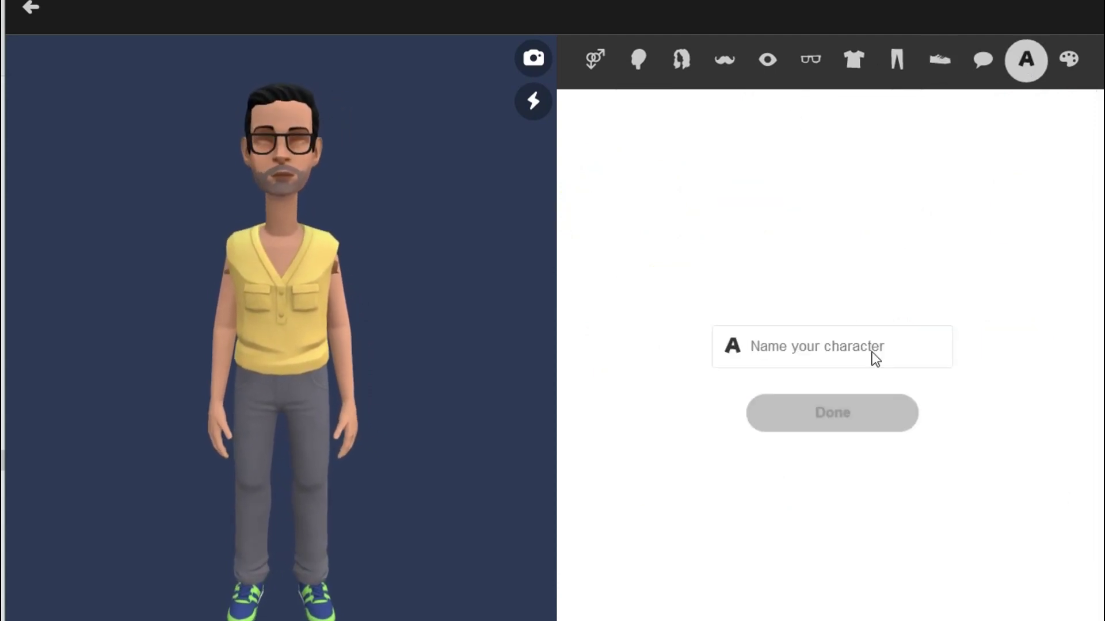
Name the custom character 'Alex' and save it
type("Al")
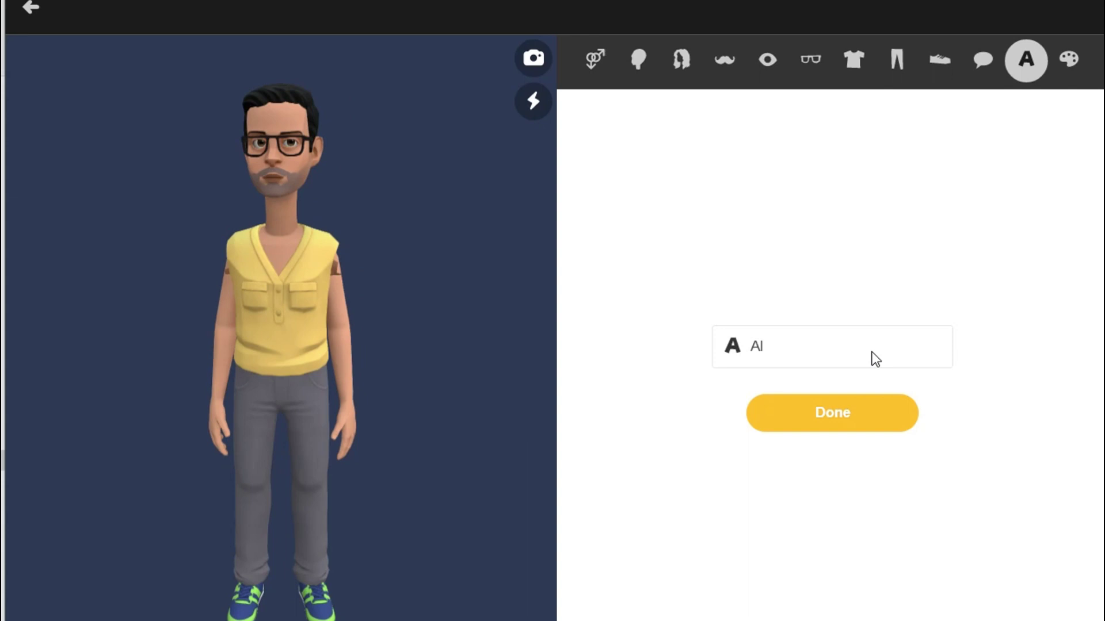
type("ex")
key("Return")
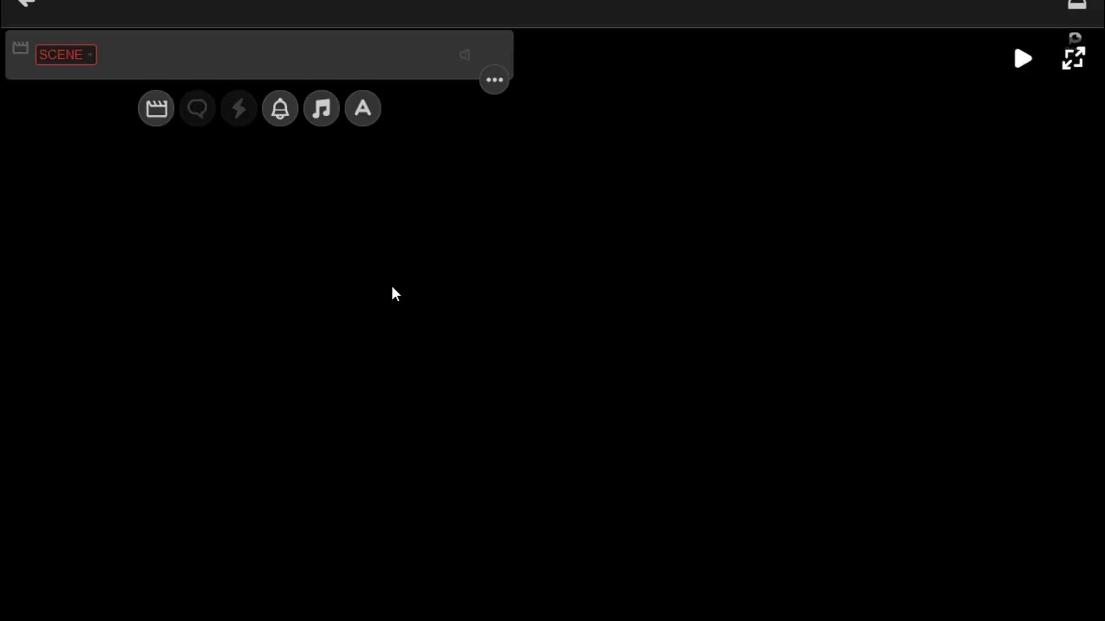
Set the scene in the Cafe with alex as the first actor and Michael as the second
left_click(88, 55)
scroll(403, 345, "down", 10)
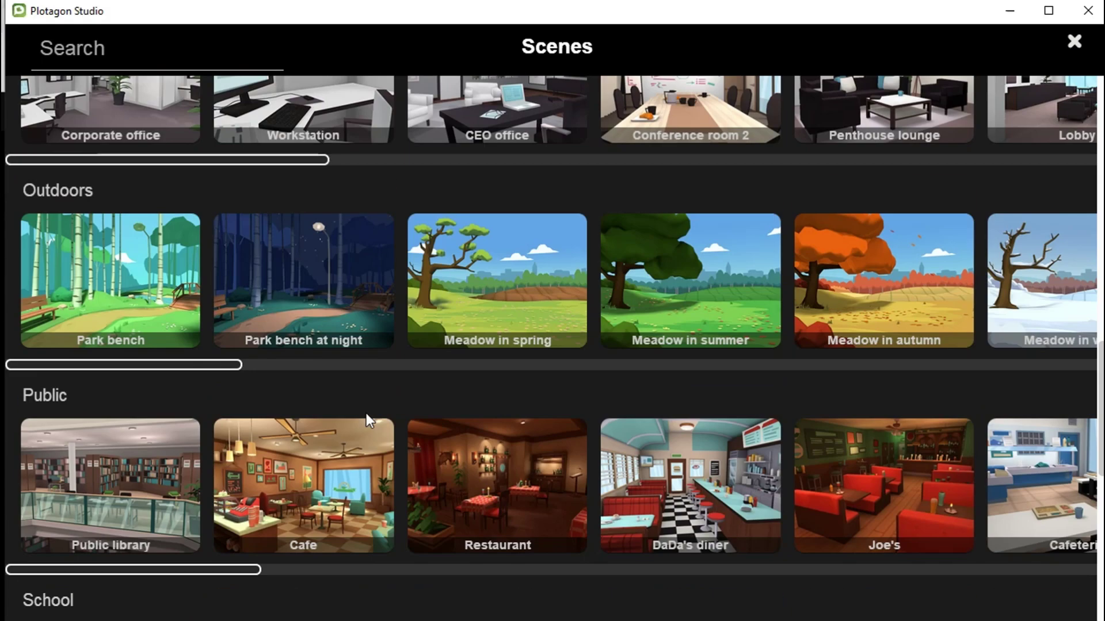
left_click(314, 478)
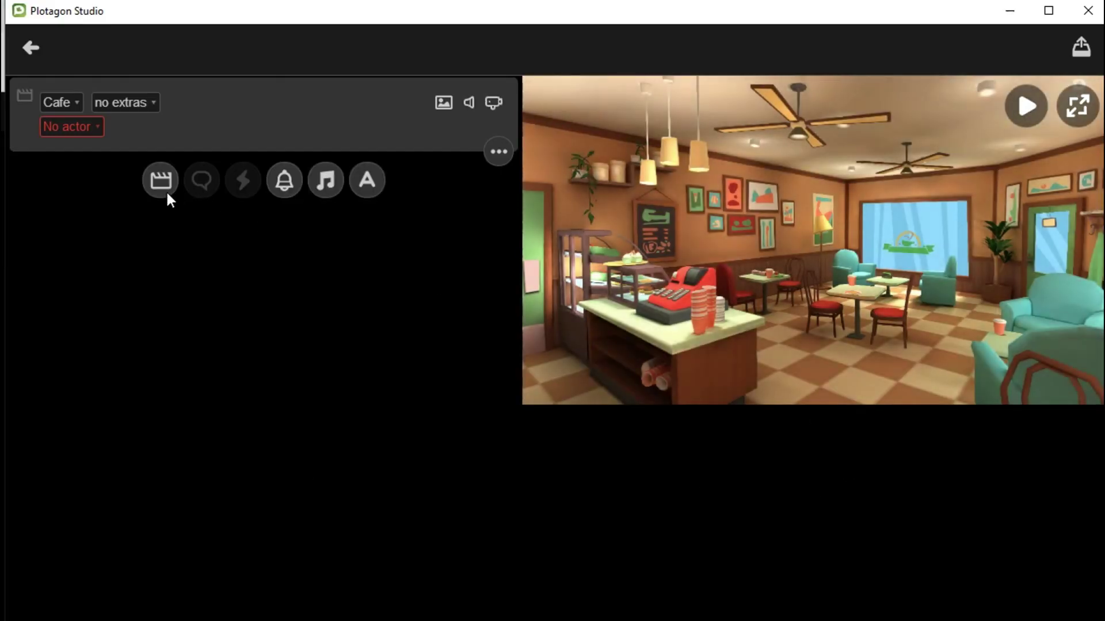
left_click(95, 123)
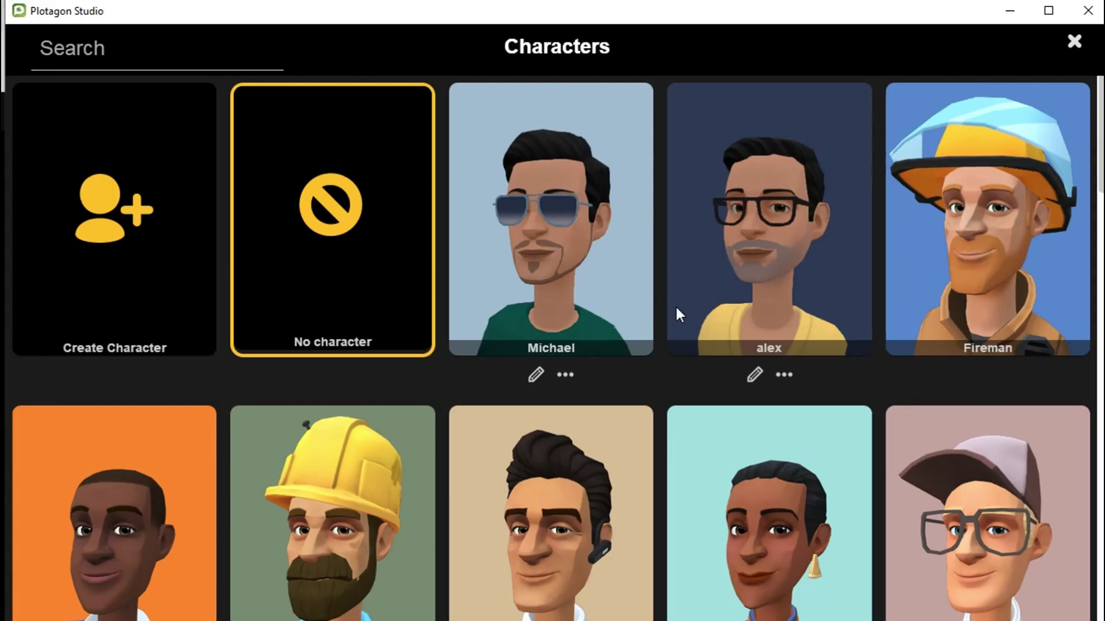
left_click(786, 254)
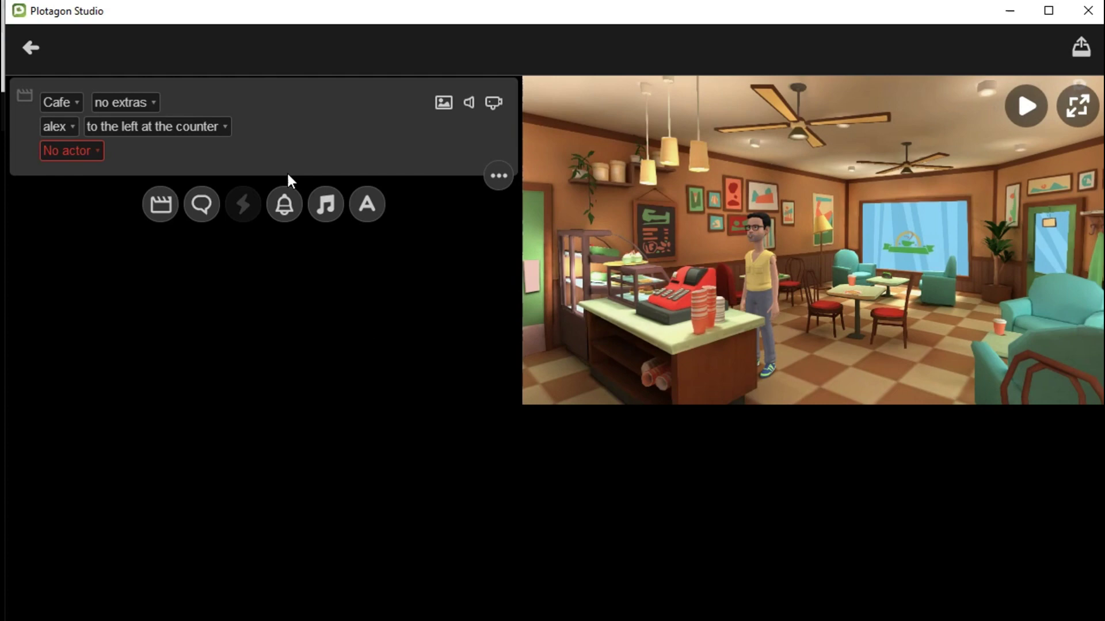
left_click(91, 153)
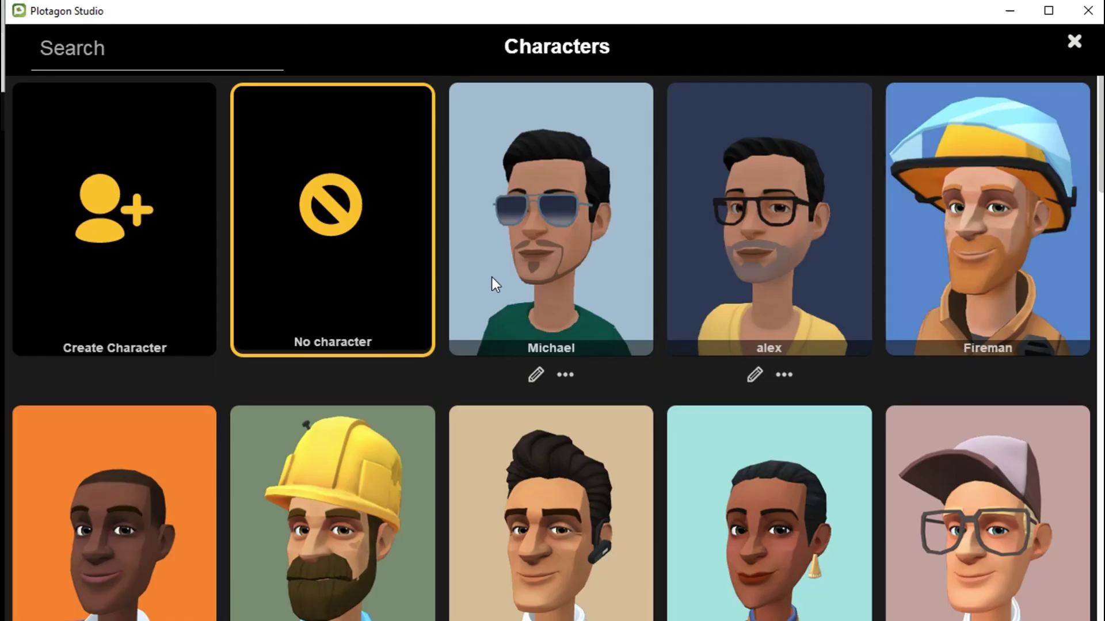
left_click(577, 264)
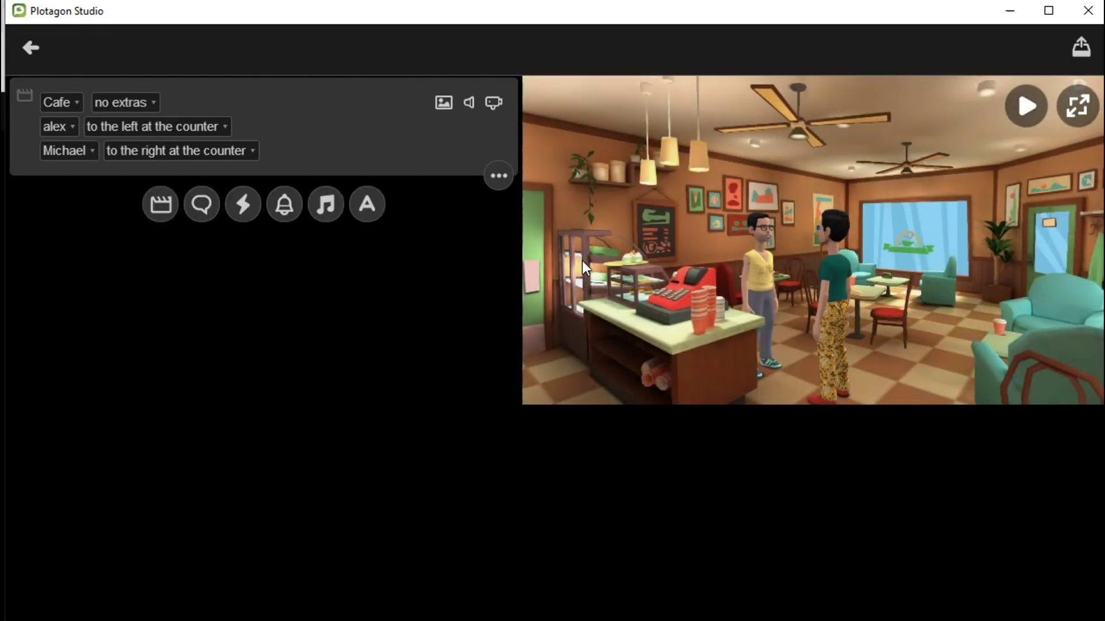
Seat alex at the table's left side and Michael at its right side
left_click(226, 126)
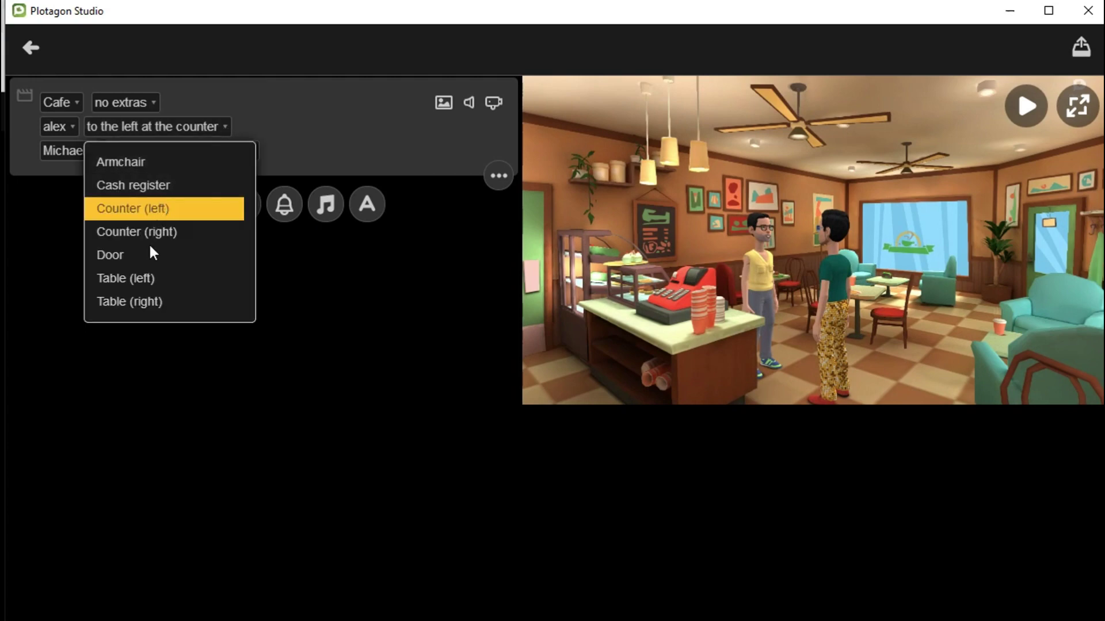
left_click(148, 279)
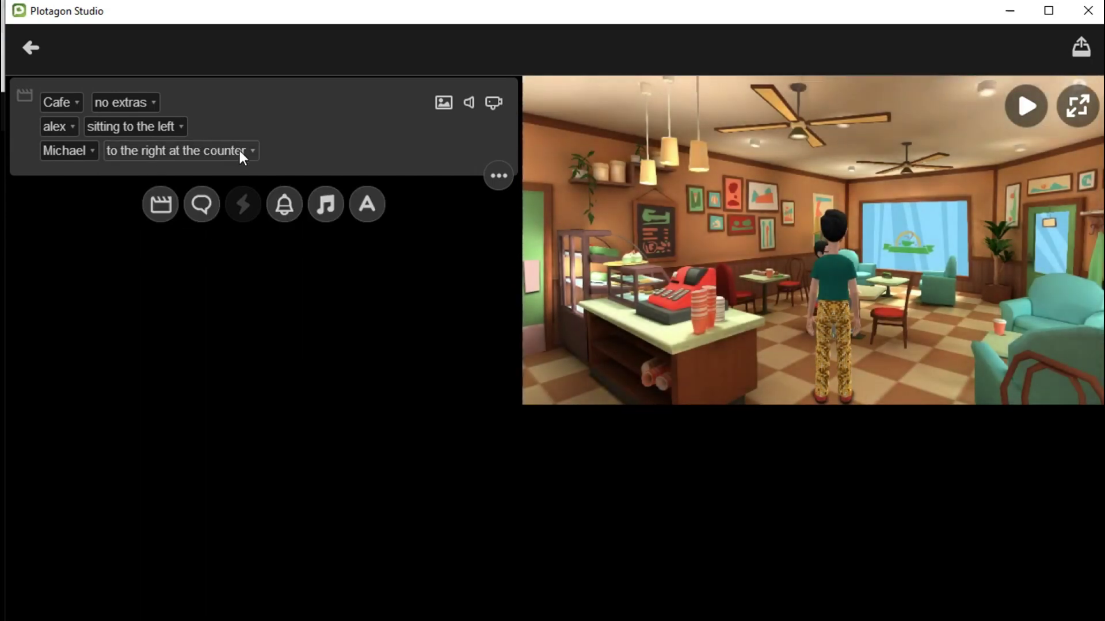
left_click(238, 149)
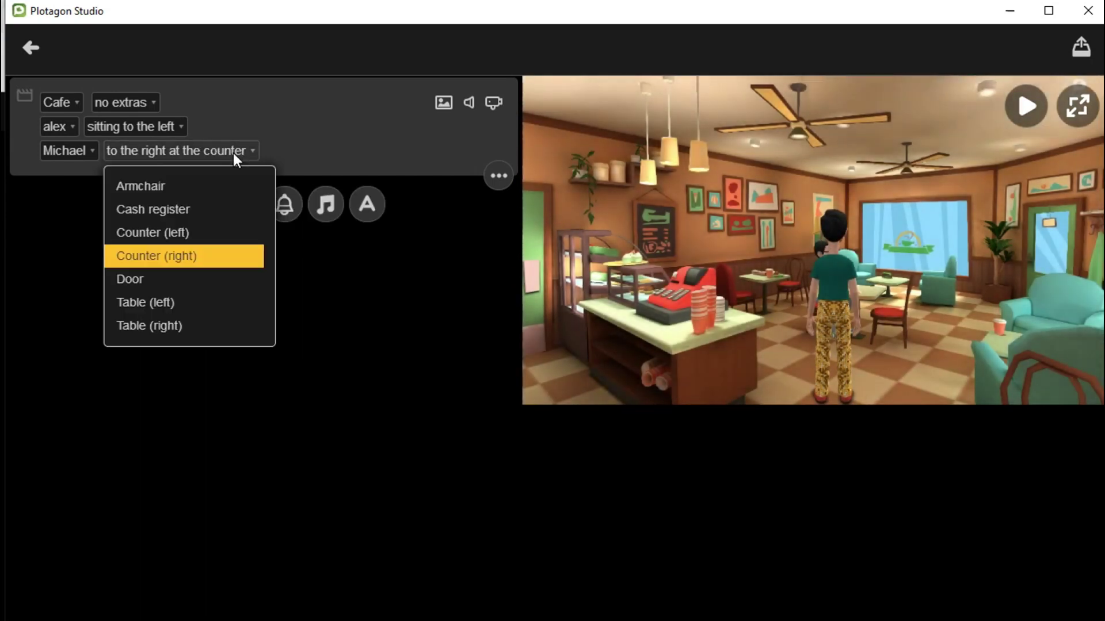
left_click(165, 323)
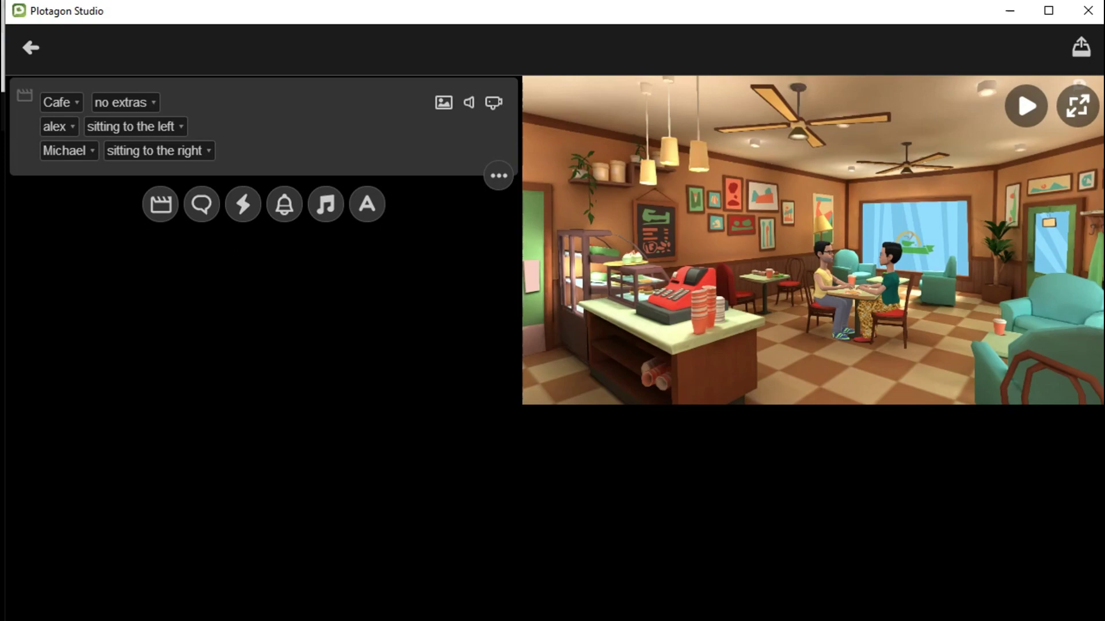
Paste the first script line, asking about the new movie, into a new dialogue line
key("alt+Tab")
right_click(481, 266)
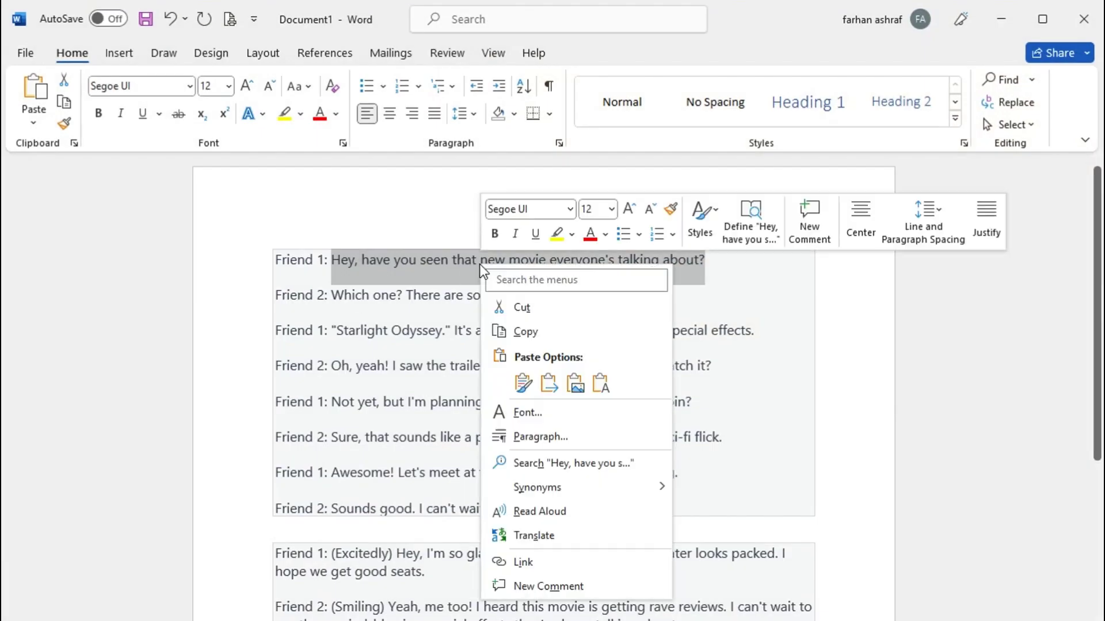
left_click(528, 335)
key("alt+Tab")
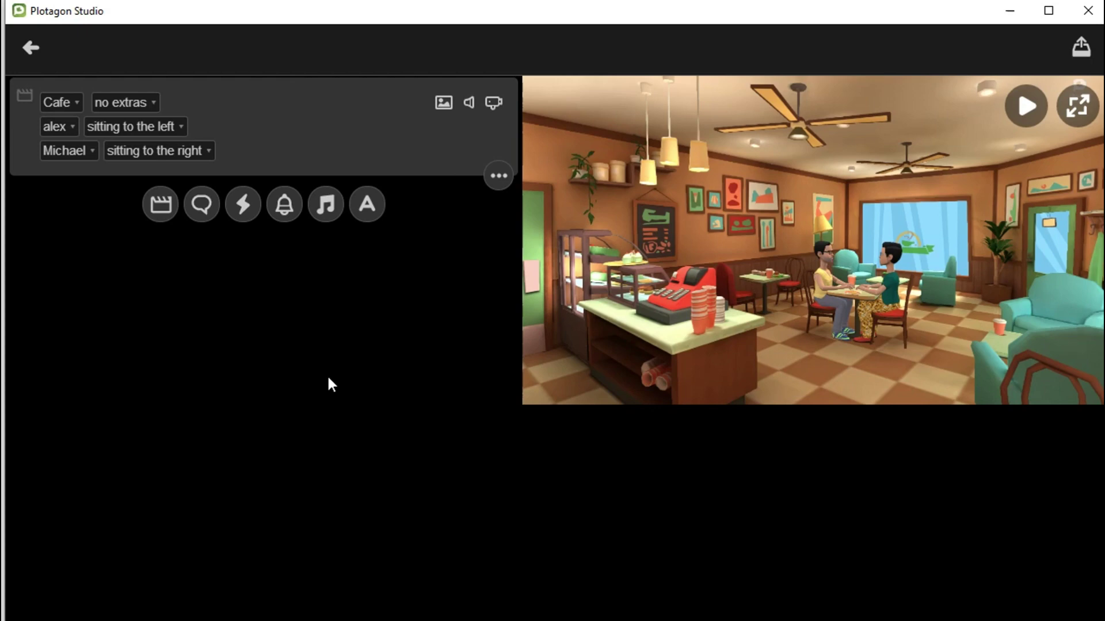
left_click(202, 203)
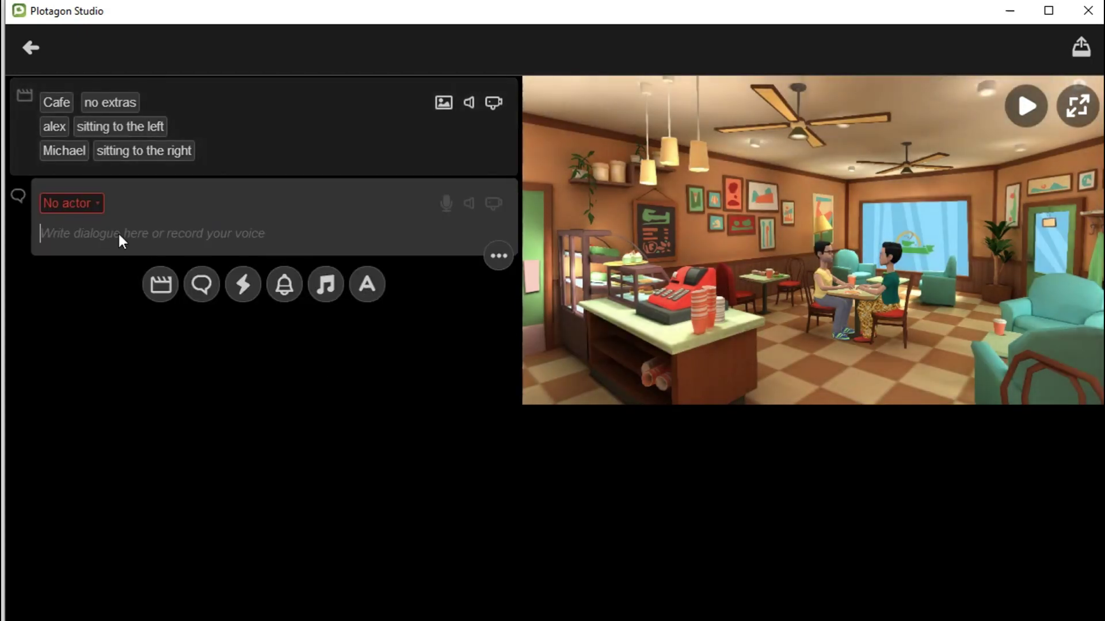
key("ctrl+v")
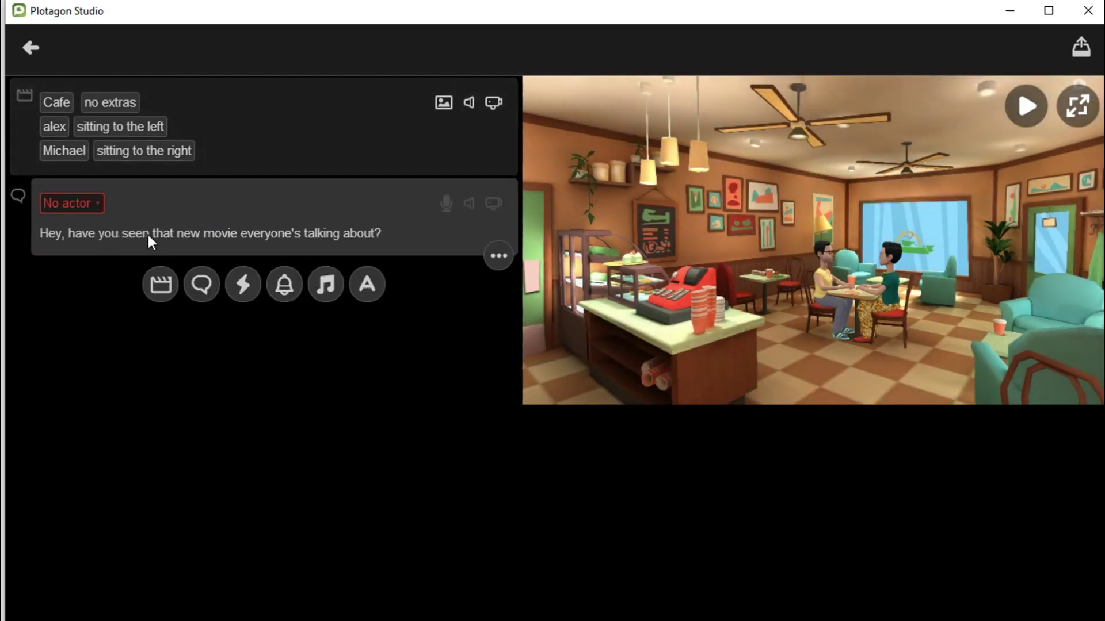
Assign the movie question line to alex and preview the scene
left_click(92, 205)
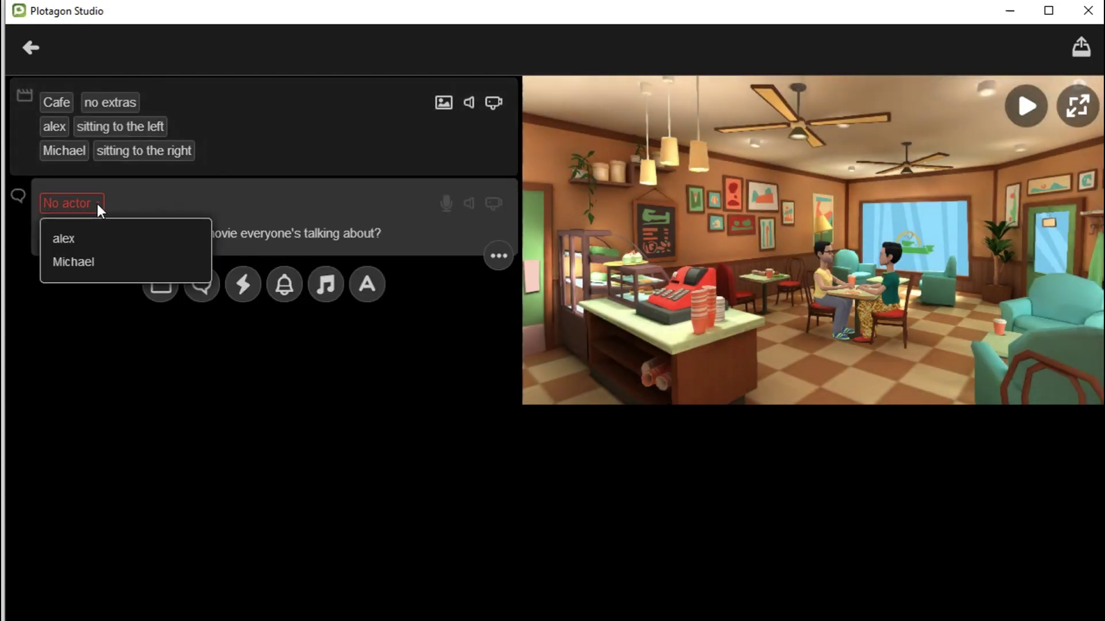
left_click(71, 238)
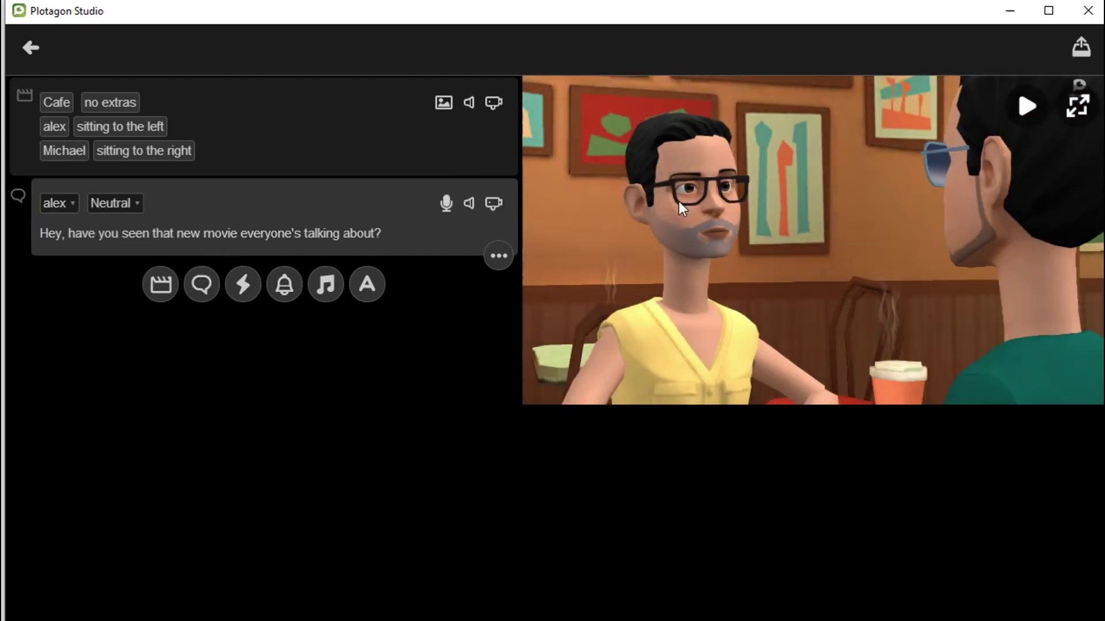
left_click(1028, 106)
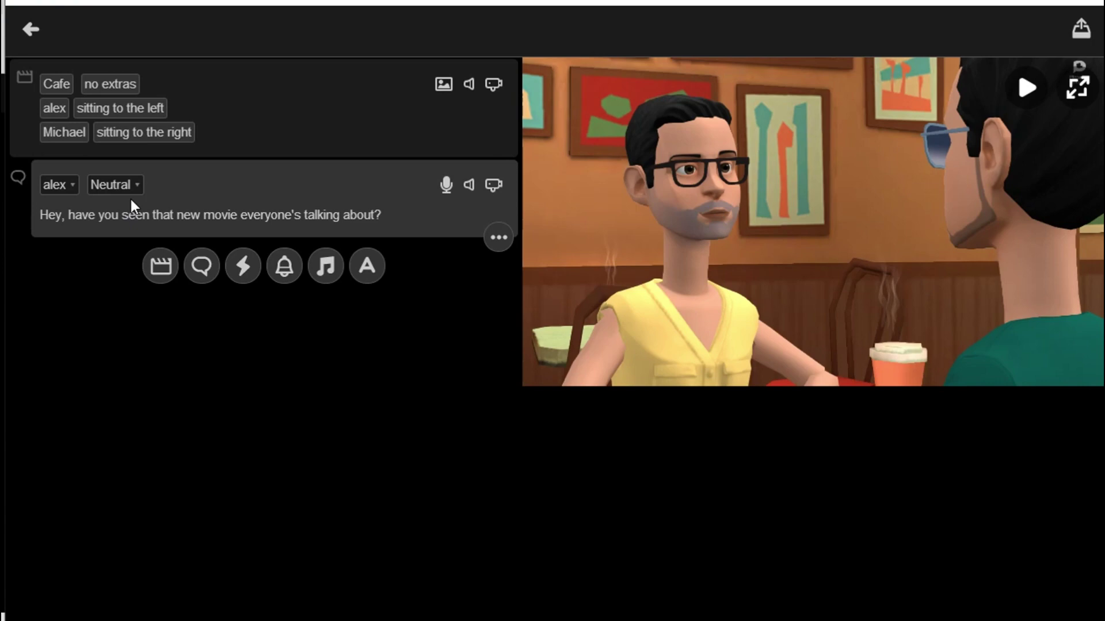
Browse emotions for alex's line, then select Michael's 'so many movies' reply in Word
left_click(135, 201)
scroll(217, 481, "down", 1)
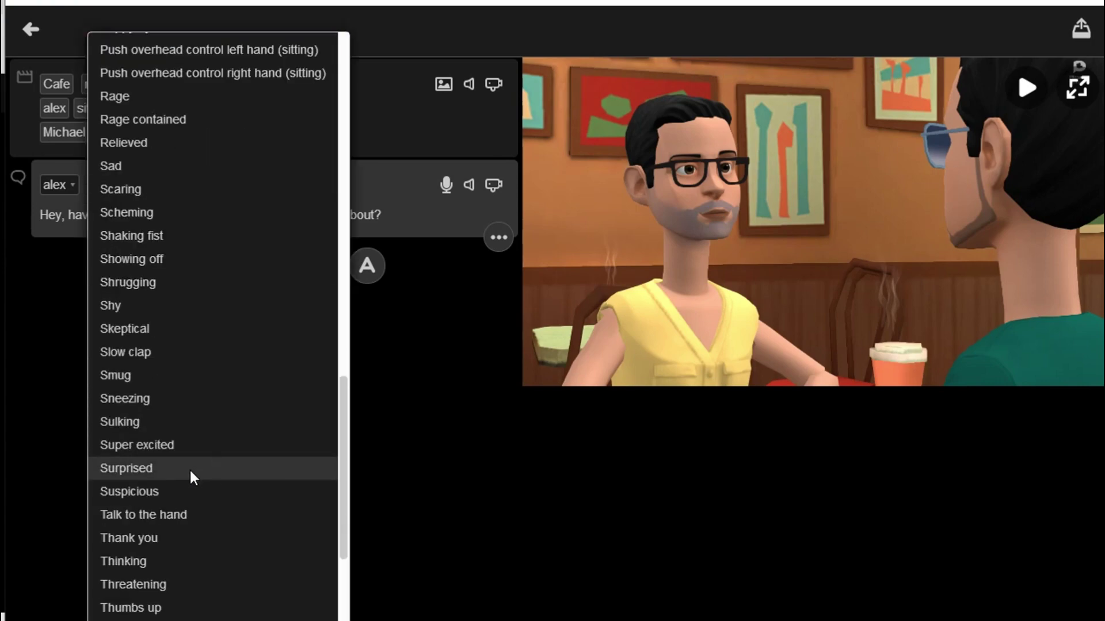
scroll(180, 499, "down", 3)
scroll(183, 509, "up", 3)
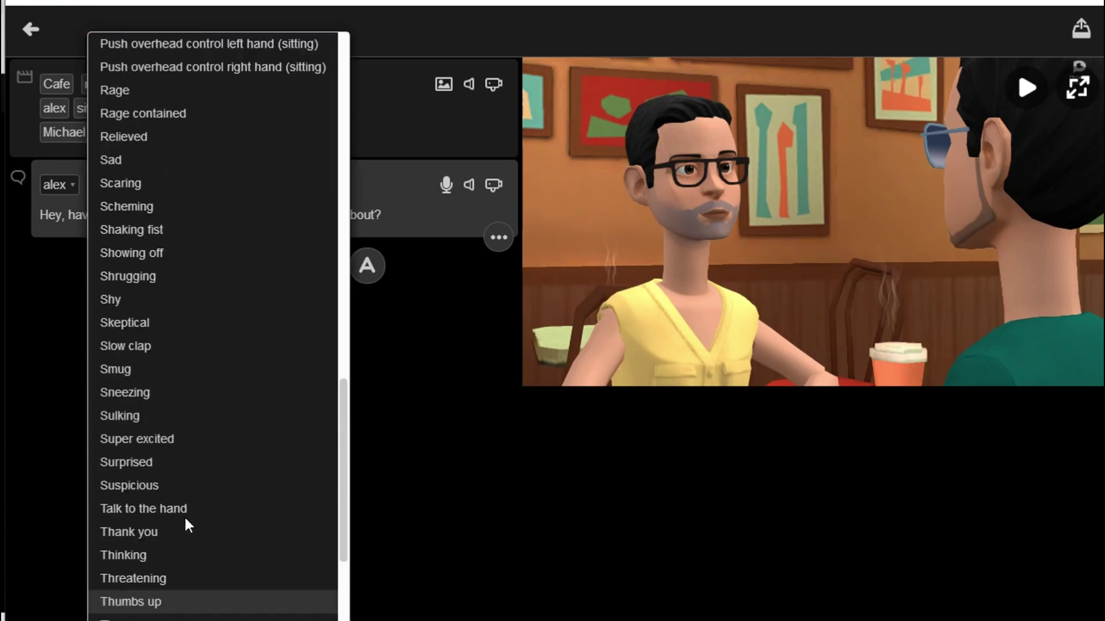
scroll(185, 521, "down", 3)
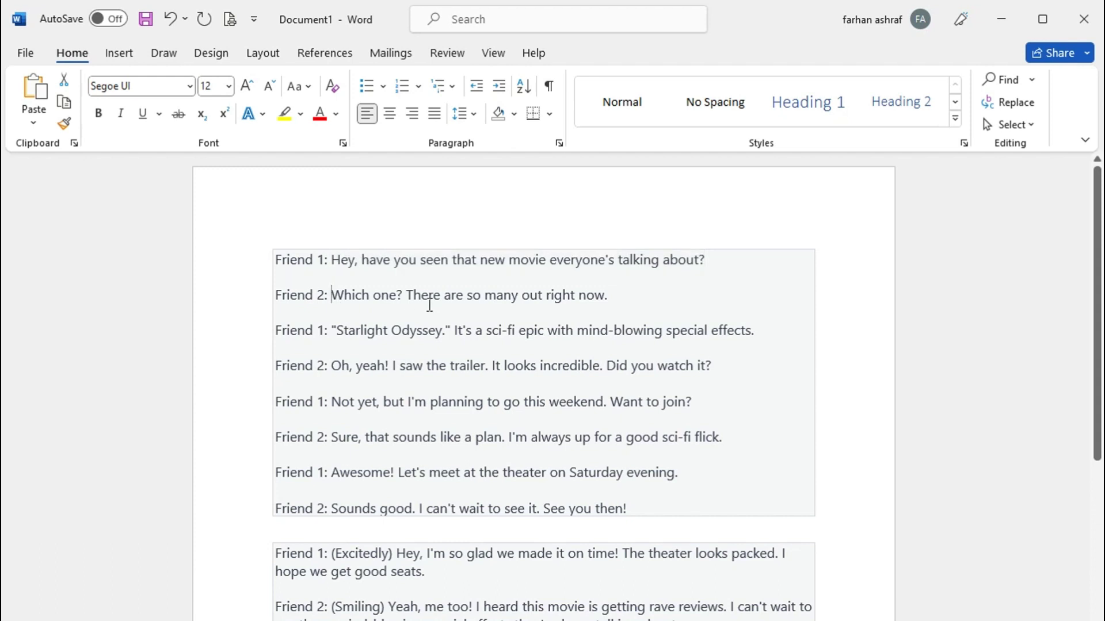
left_click_drag(429, 305, 612, 303)
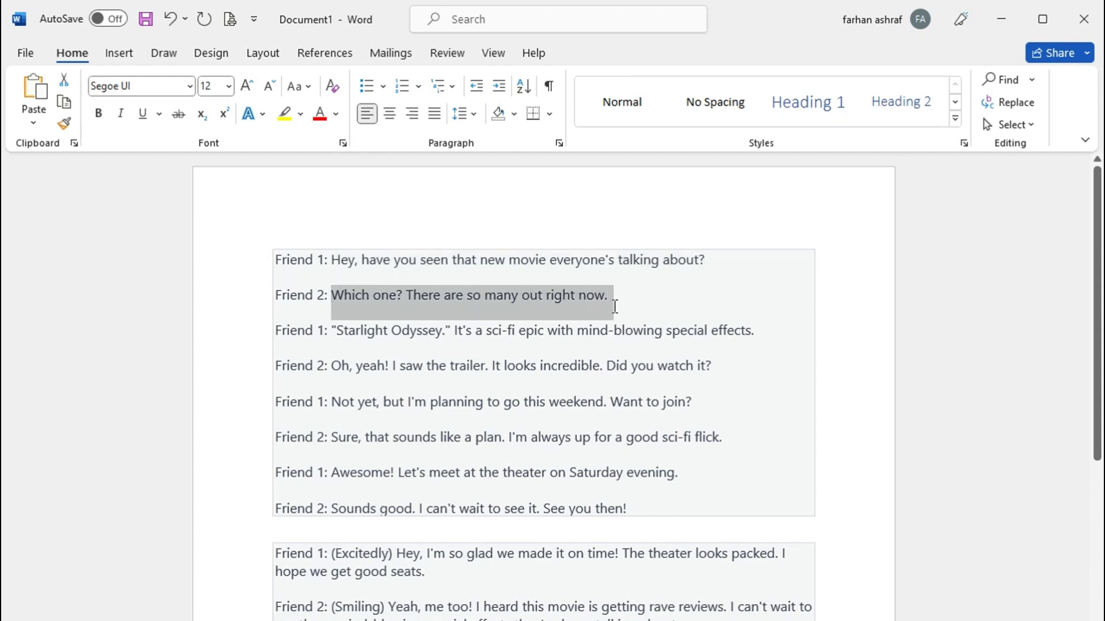
Paste Michael's reply about so many movies into his dialogue line and preview it
right_click(552, 300)
left_click(666, 368)
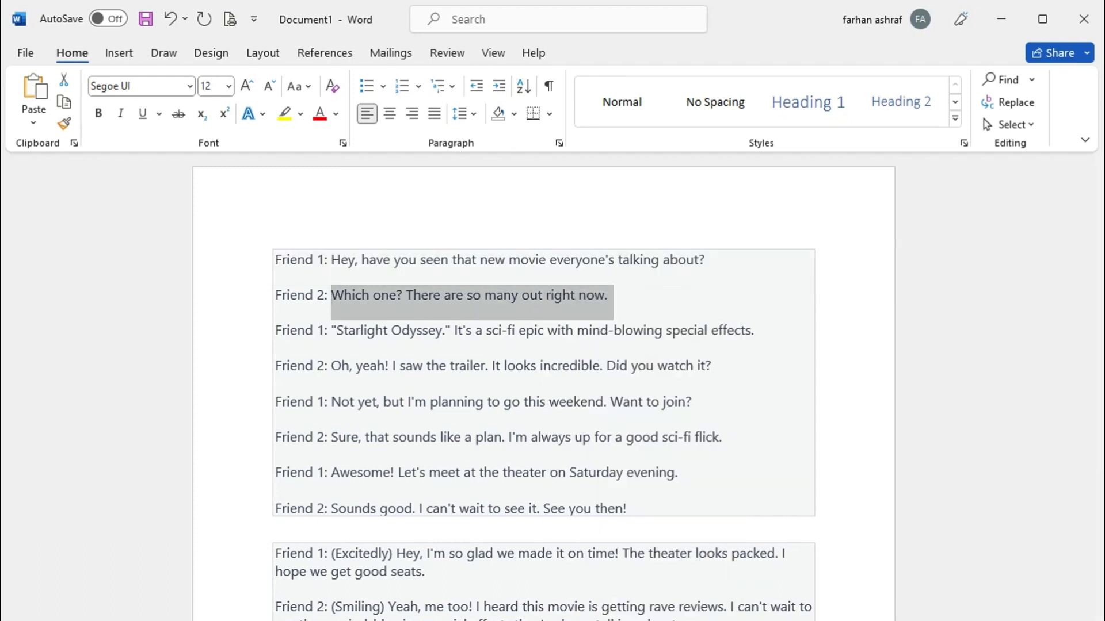
key("alt+Tab")
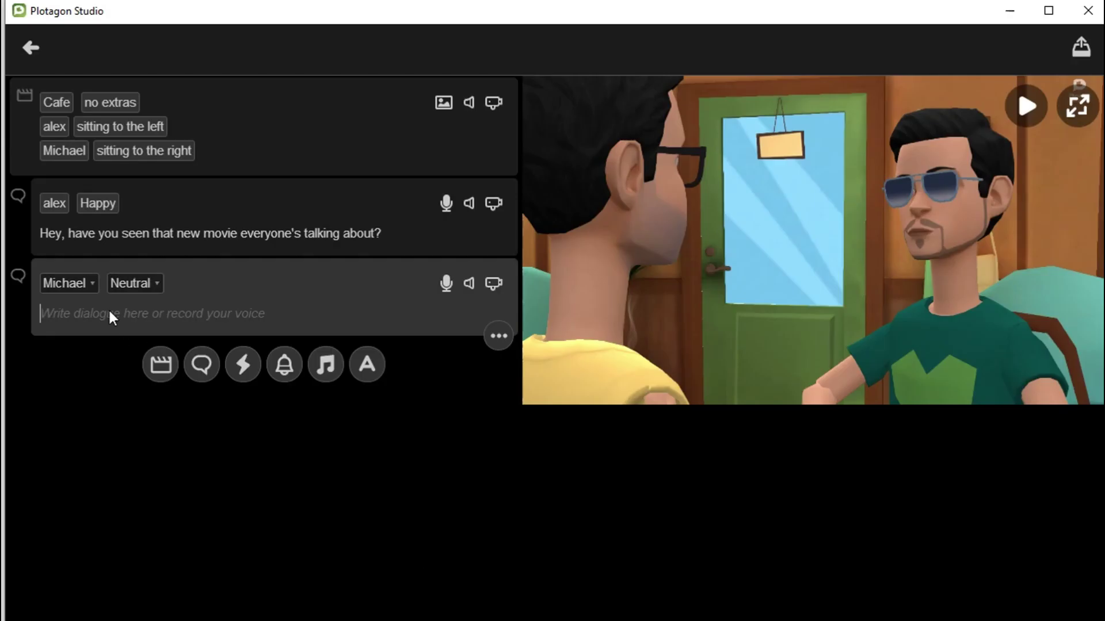
key("ctrl+v")
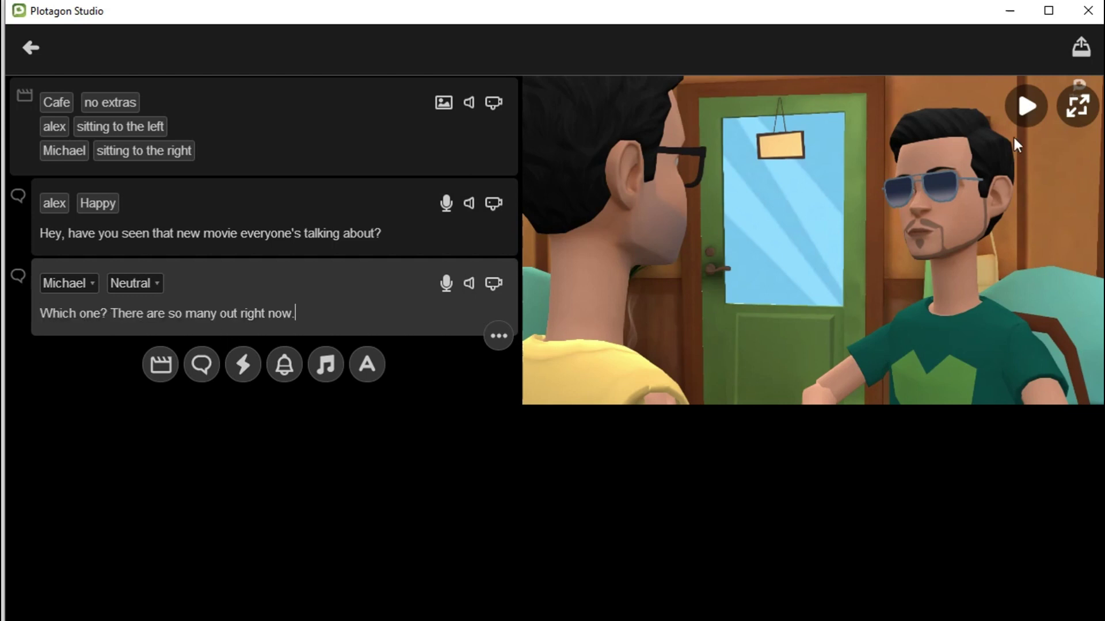
left_click(1024, 109)
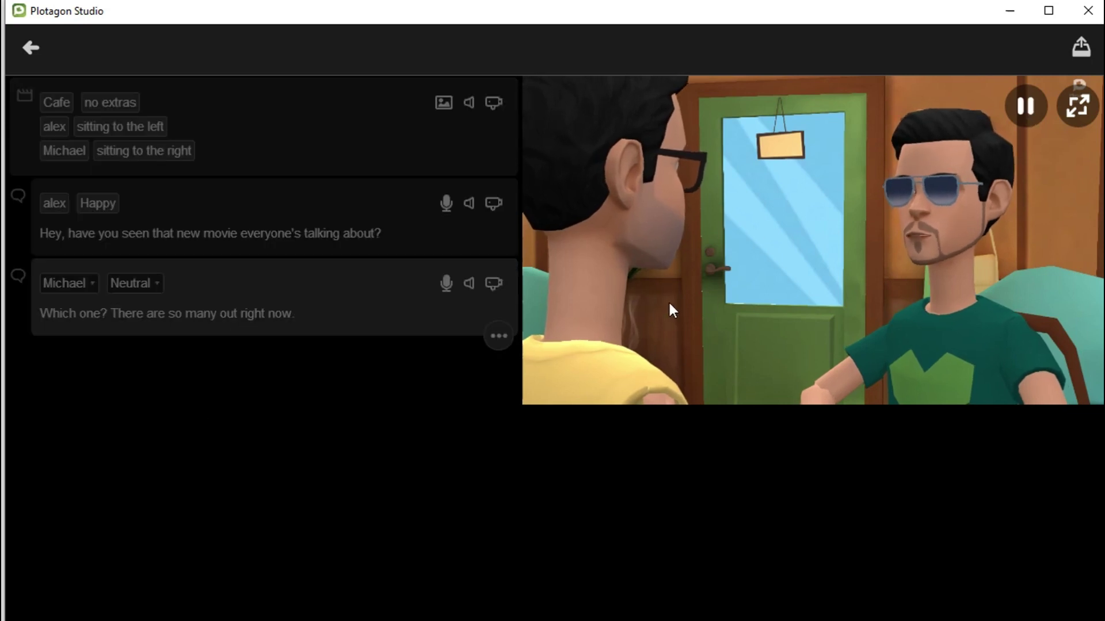
Copy the spaceship battle line from Word into alex's empty dialogue line
key("alt+Tab")
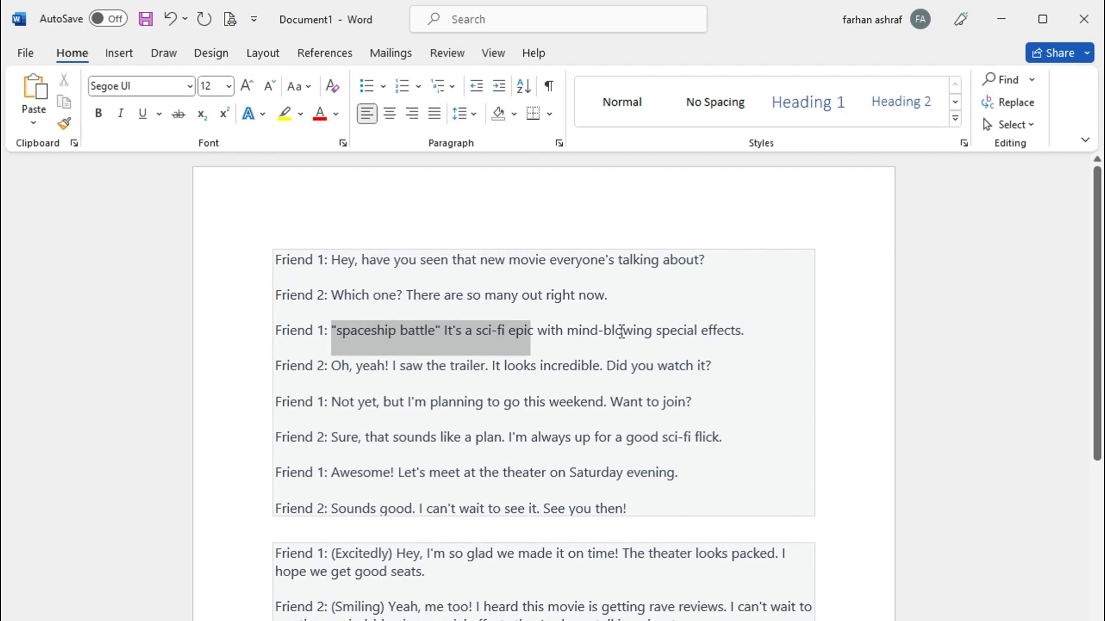
left_click_drag(622, 332, 737, 342)
right_click(736, 343)
left_click(729, 401)
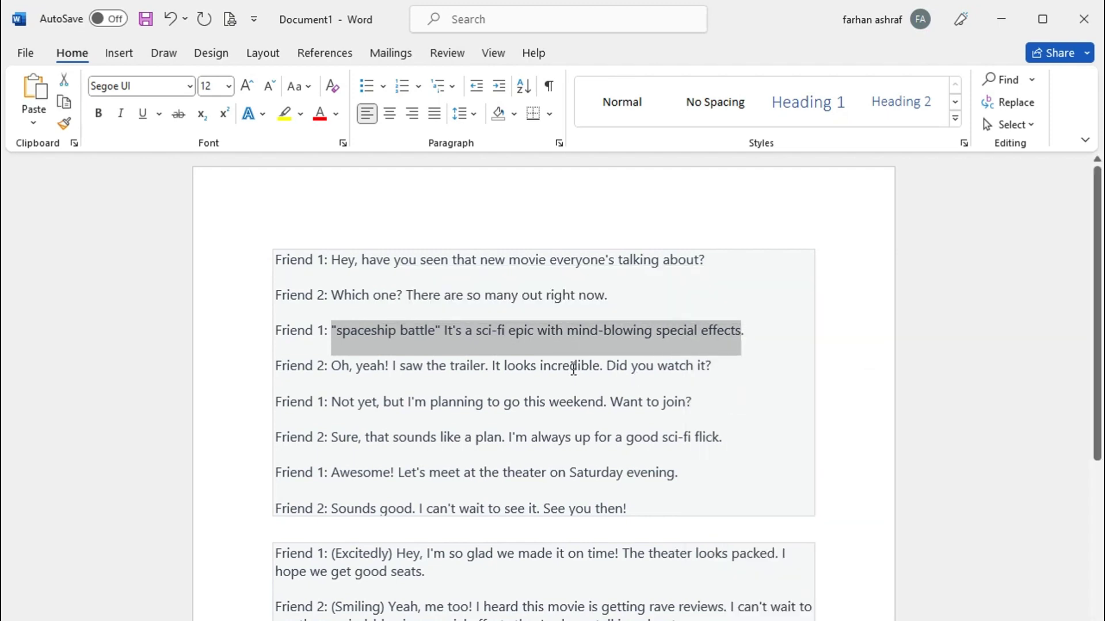
key("alt+Tab")
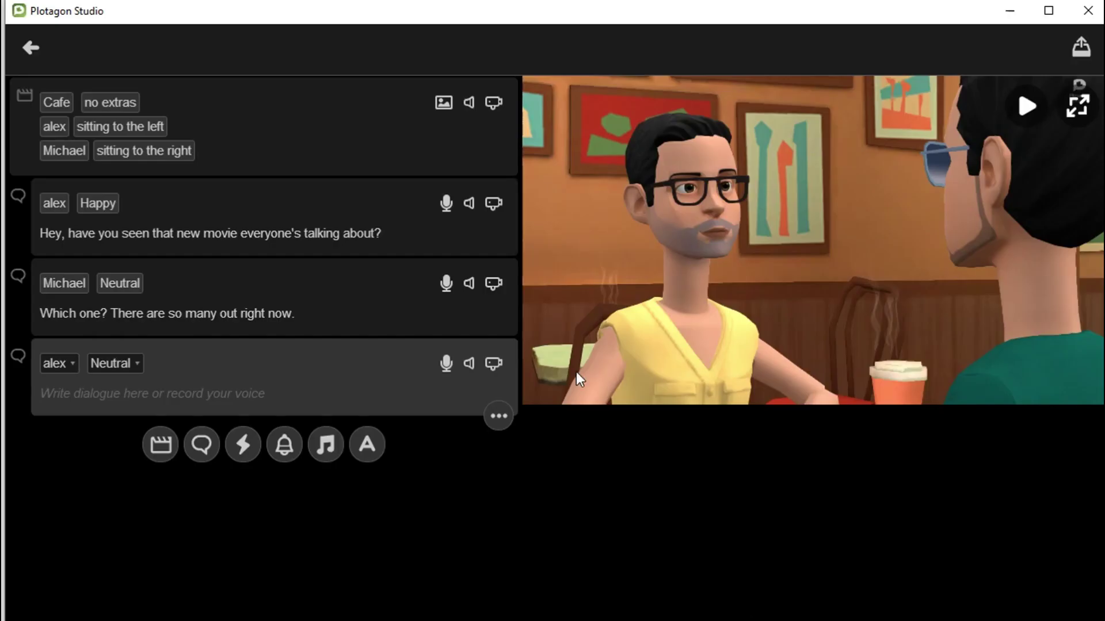
left_click(104, 391)
key("ctrl+v")
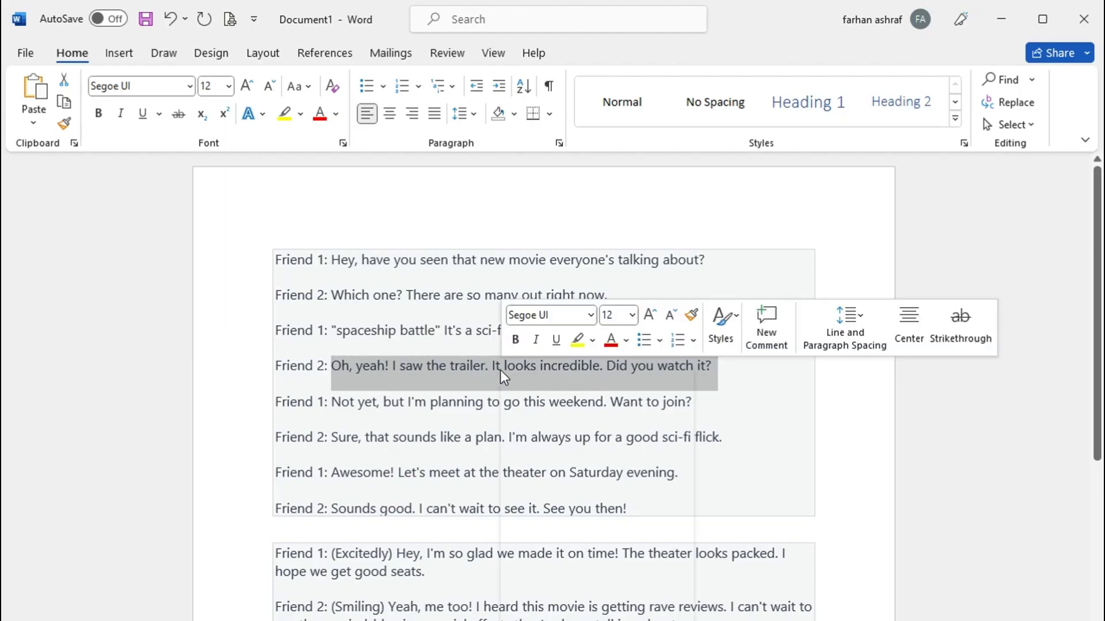
Copy the trailer line from Word into Michael's next dialogue line
right_click(504, 377)
left_click(538, 438)
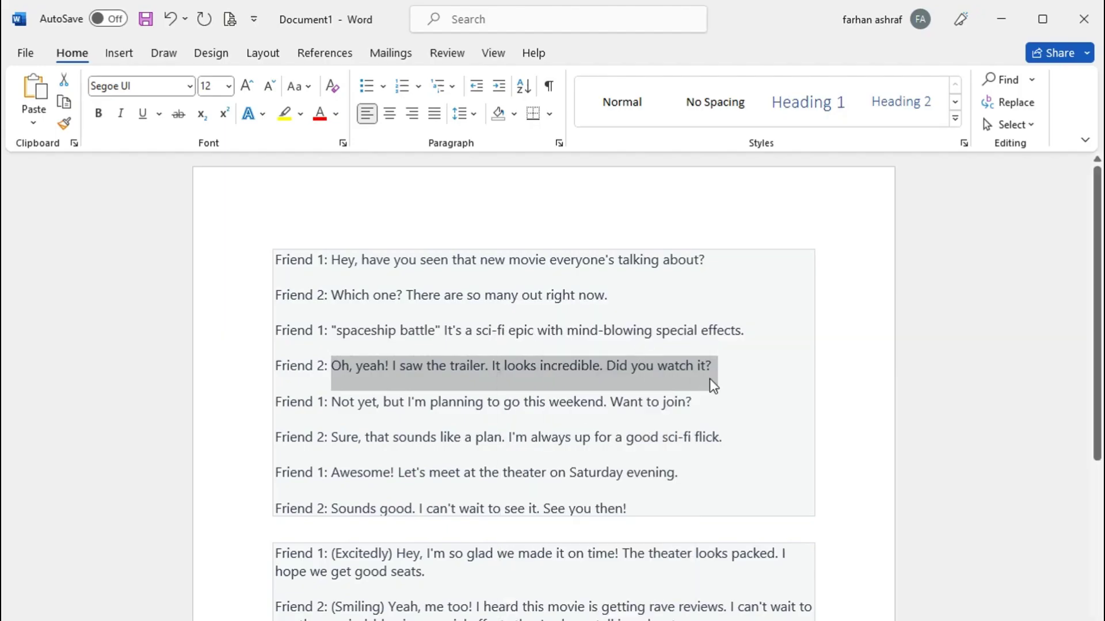
key("alt+Tab")
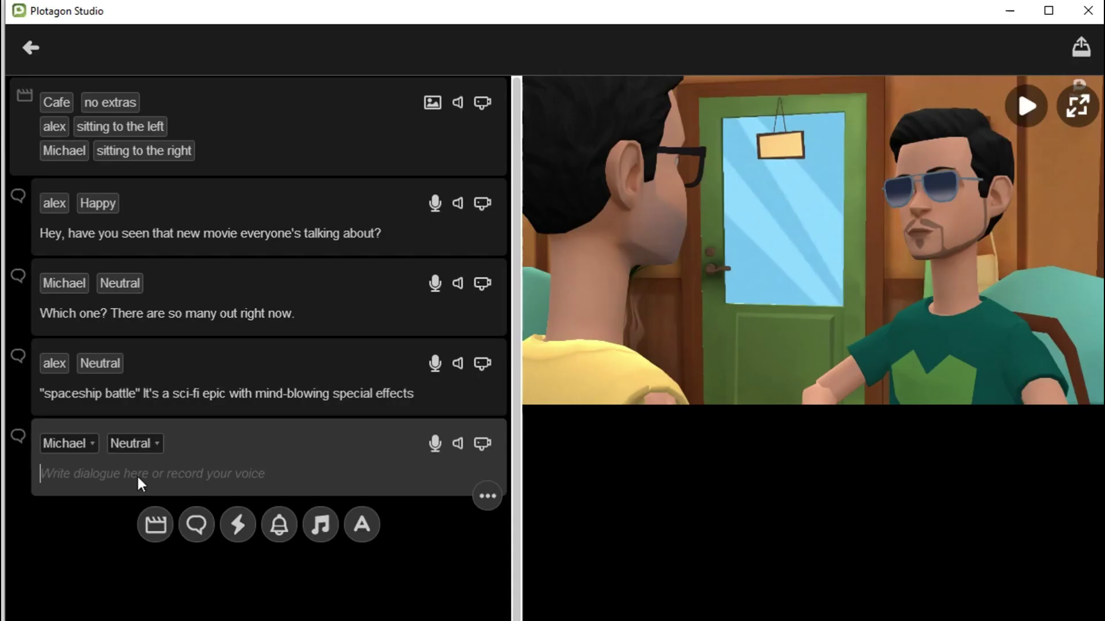
key("ctrl+v")
Set the emotion of Michael's trailer line to Surprised, then change it to Super excited
left_click(147, 442)
scroll(179, 452, "down", 3)
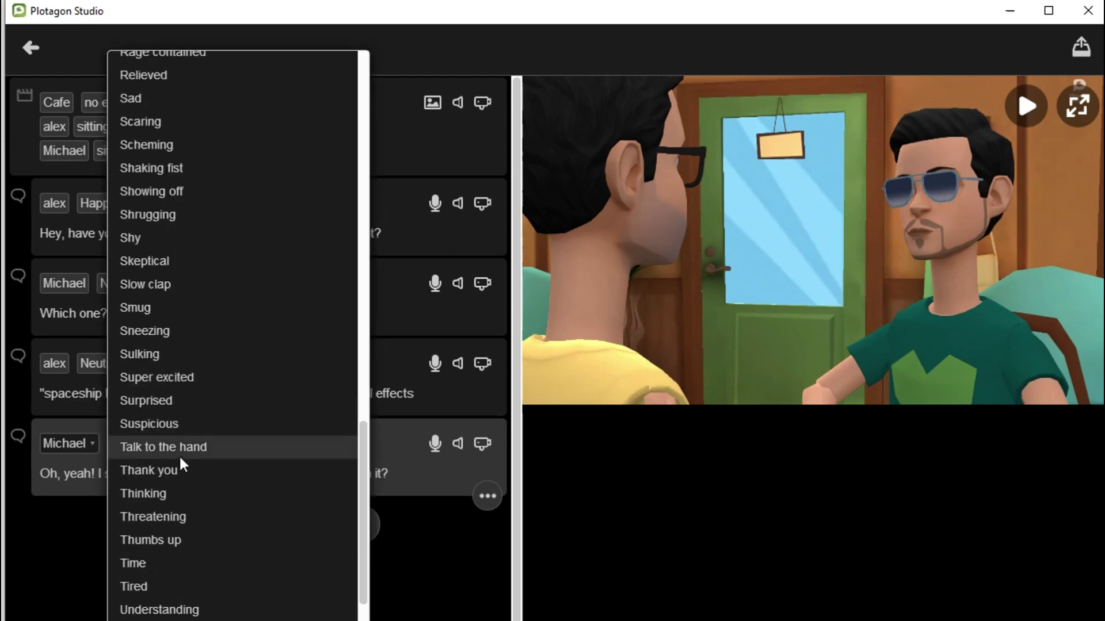
scroll(178, 454, "down", 2)
left_click(163, 316)
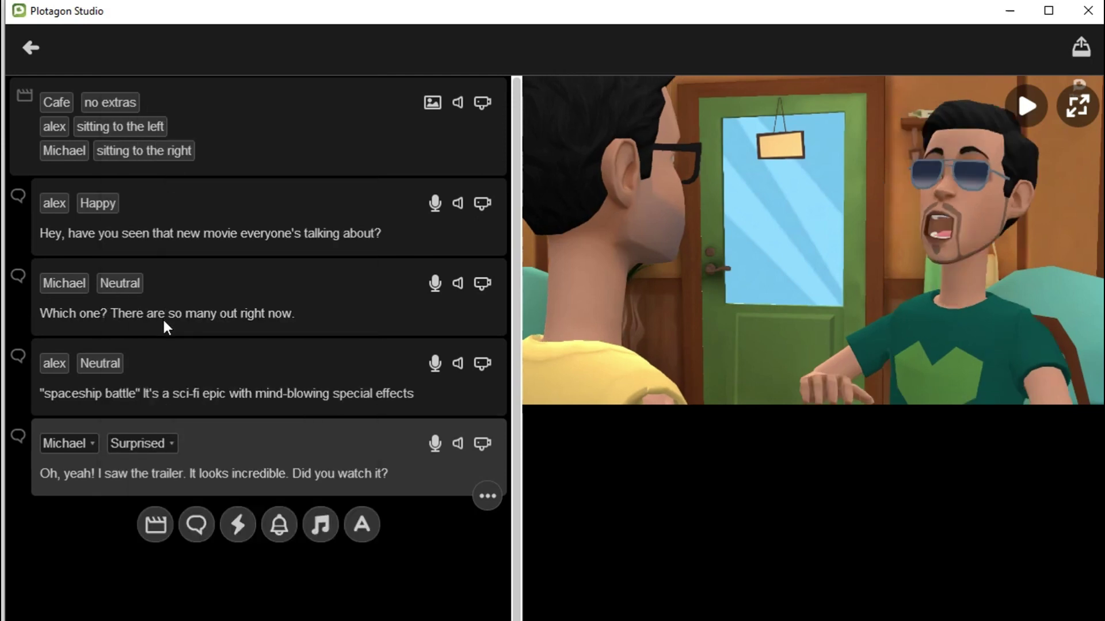
left_click(160, 444)
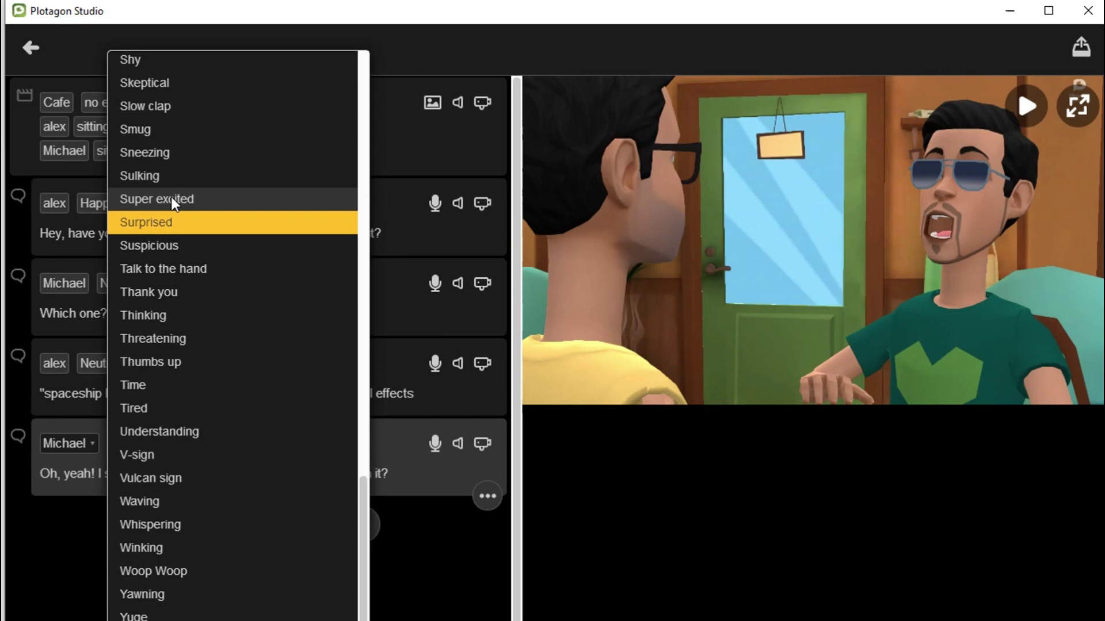
left_click(171, 197)
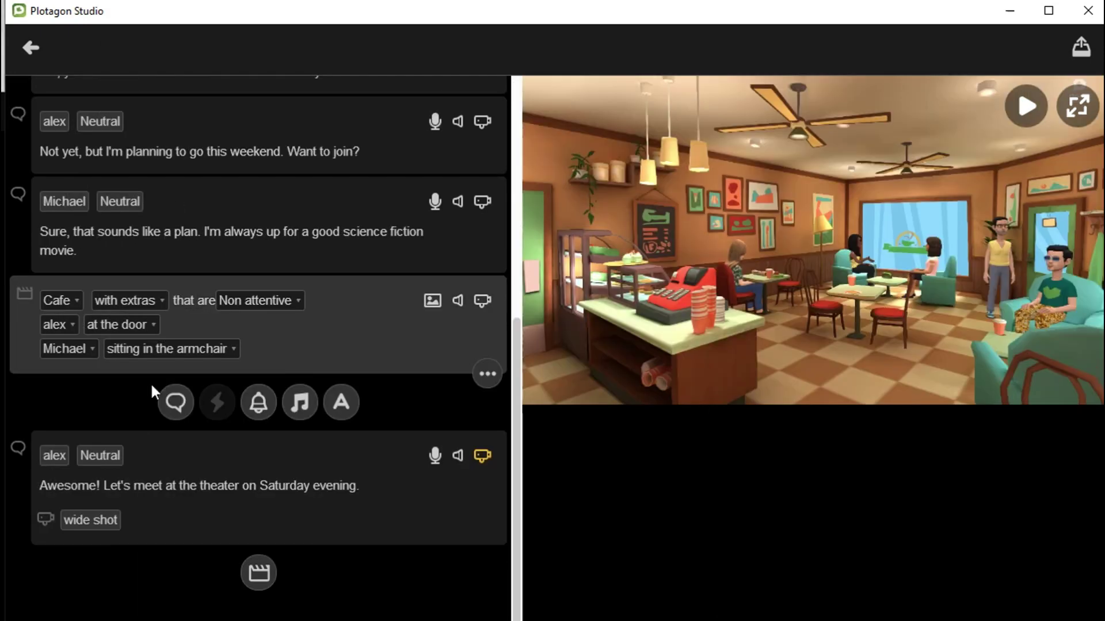
Change Michael's place from the armchair to Table (right) in the second scene
left_click(230, 349)
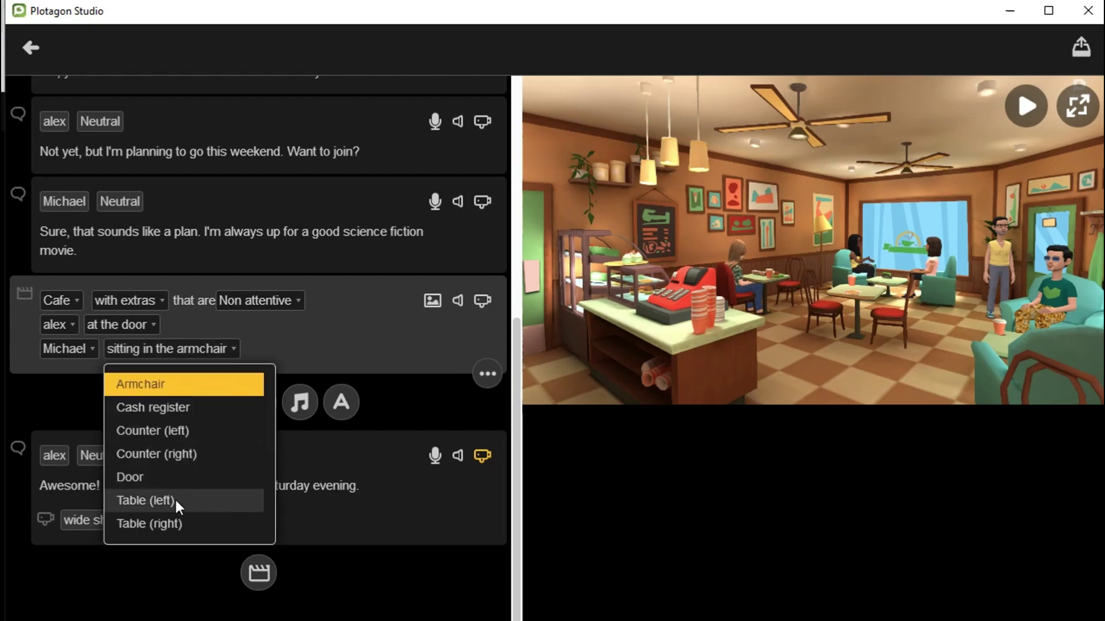
left_click(177, 524)
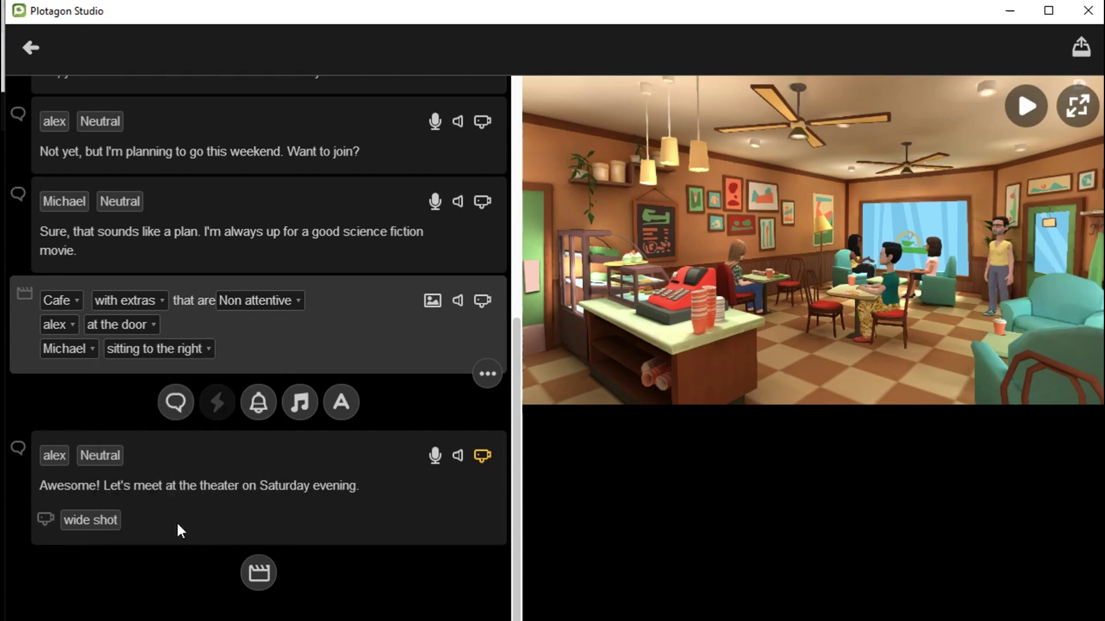